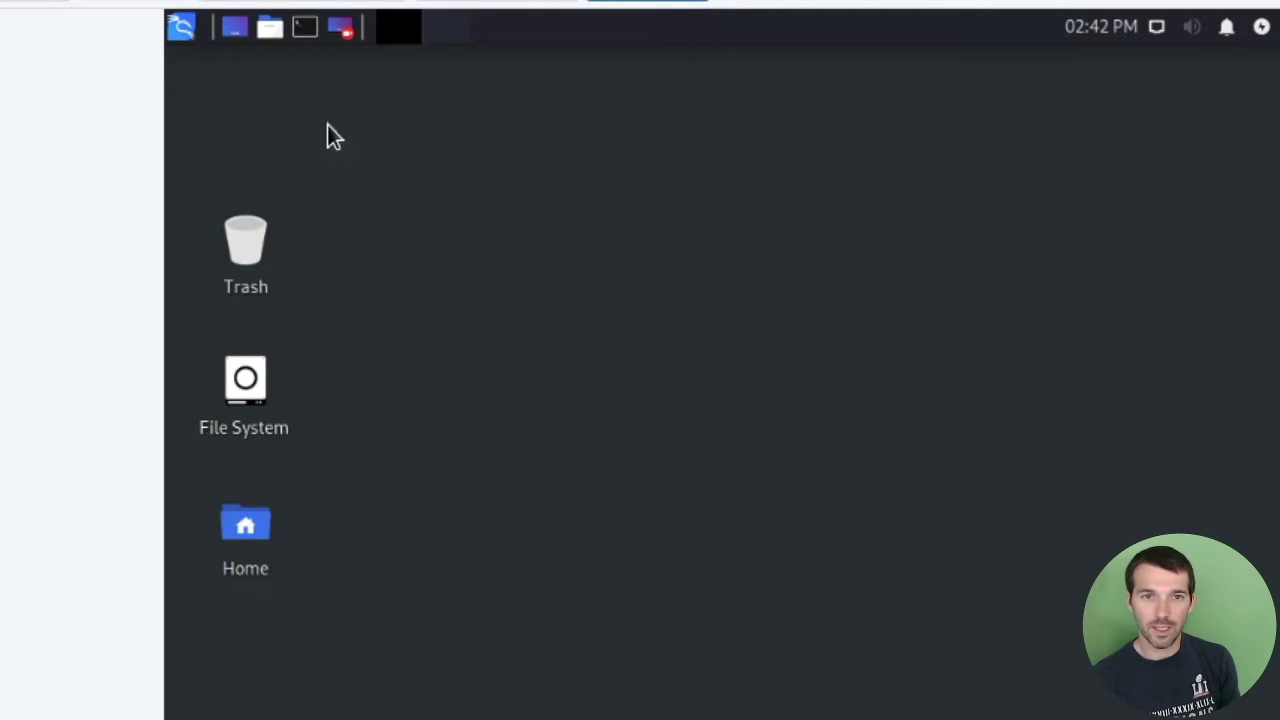
Open the Kali applications menu from the top taskbar.
{"action": "left_click", "coordinate": [184, 27]}
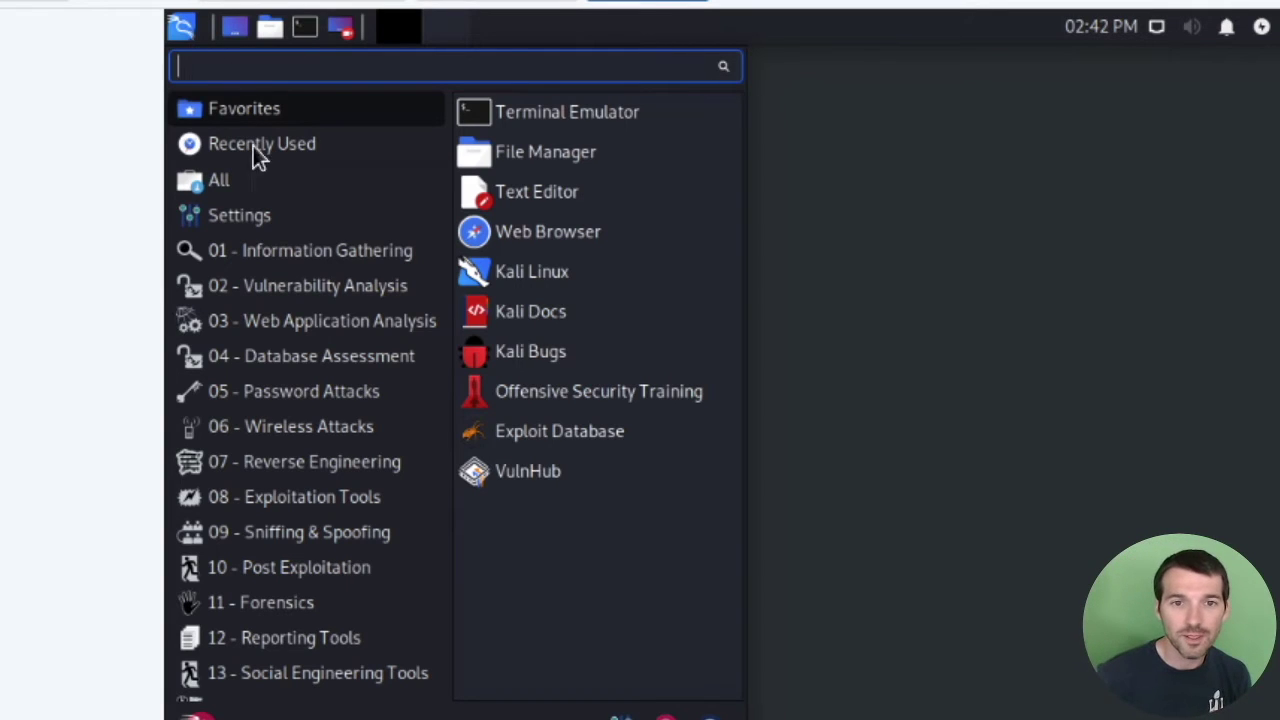
Run 'openvas start' from the 02 - Vulnerability Analysis category.
{"action": "left_click", "coordinate": [285, 285]}
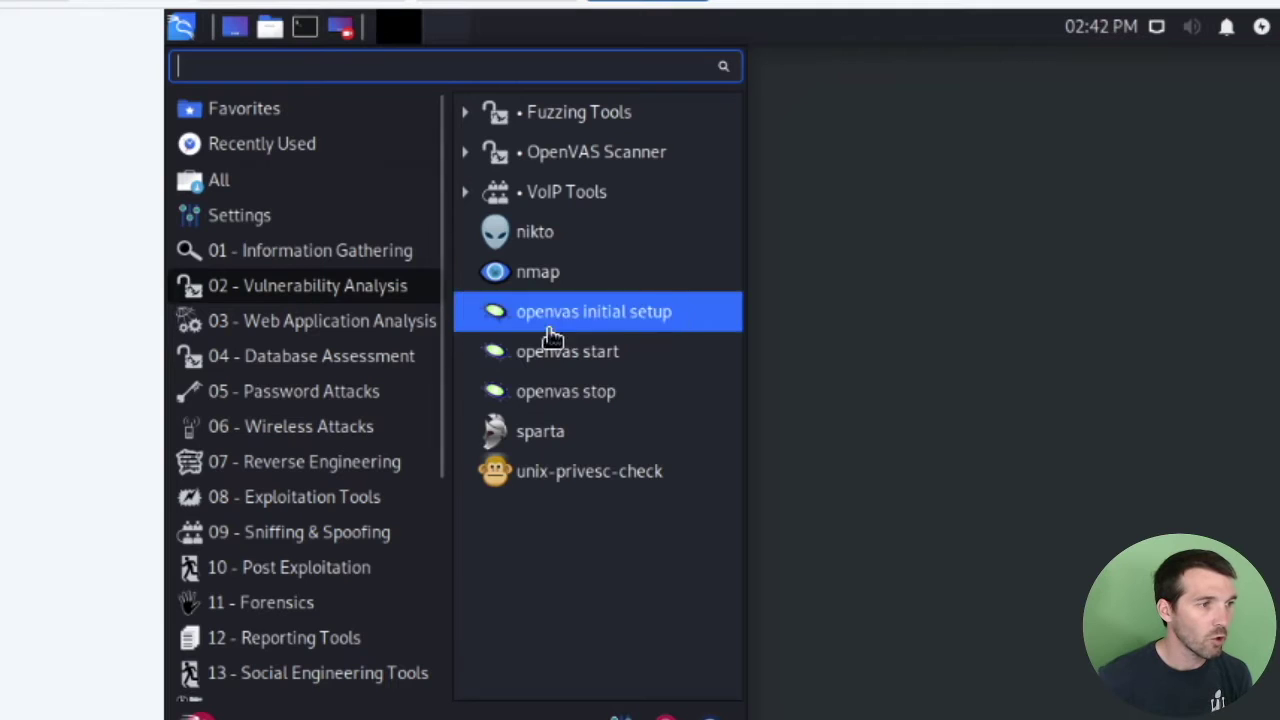
{"action": "left_click", "coordinate": [623, 366]}
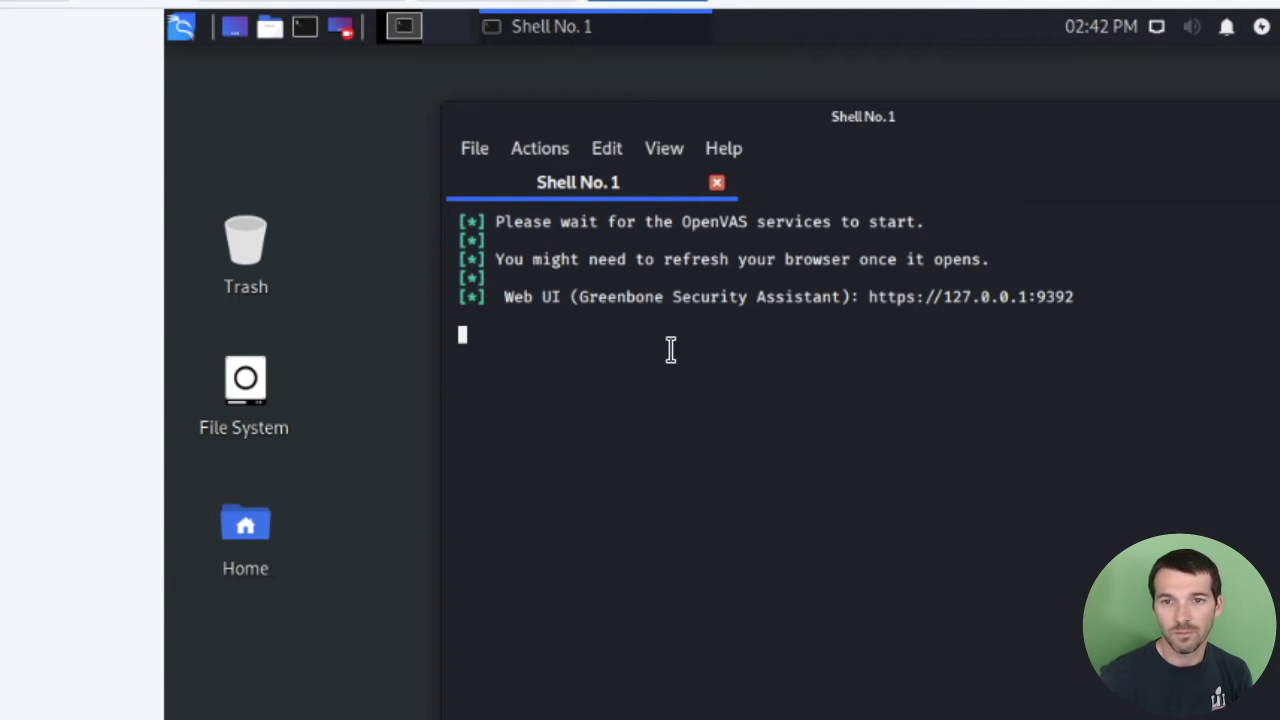
{"action": "mouse_move", "coordinate": [873, 297]}
{"action": "left_mouse_down"}
{"action": "mouse_move", "coordinate": [983, 281]}
{"action": "mouse_move", "coordinate": [1091, 296]}
{"action": "mouse_move", "coordinate": [889, 297]}
{"action": "mouse_move", "coordinate": [871, 300]}
{"action": "mouse_move", "coordinate": [873, 316]}
{"action": "left_mouse_up"}
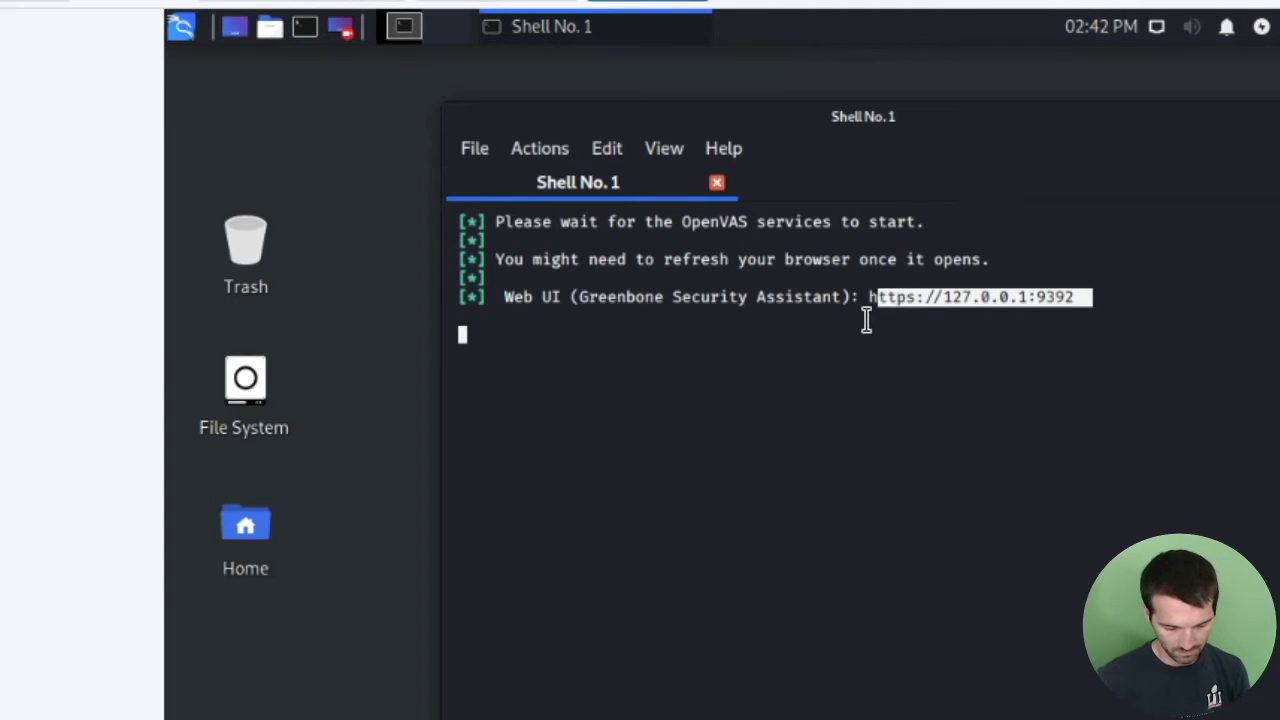
{"action": "key", "text": "ctrl+c"}
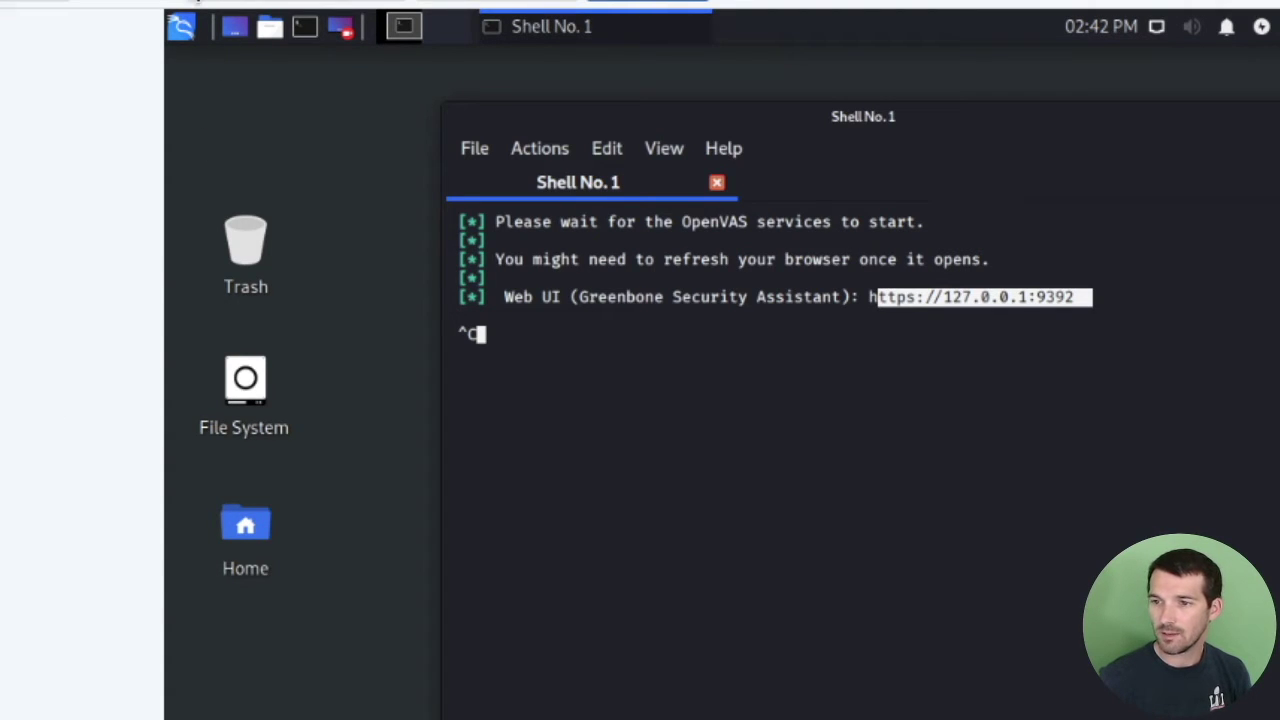
{"action": "left_click", "coordinate": [180, 27]}
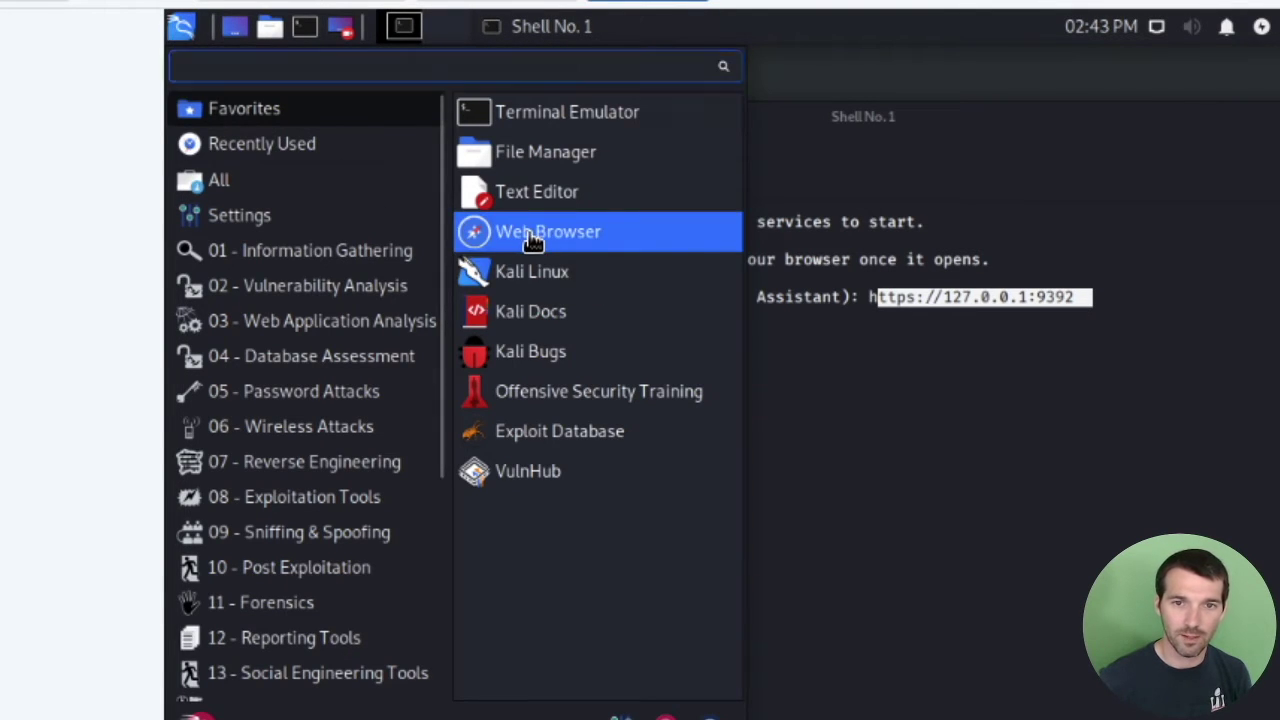
{"action": "left_click", "coordinate": [527, 238]}
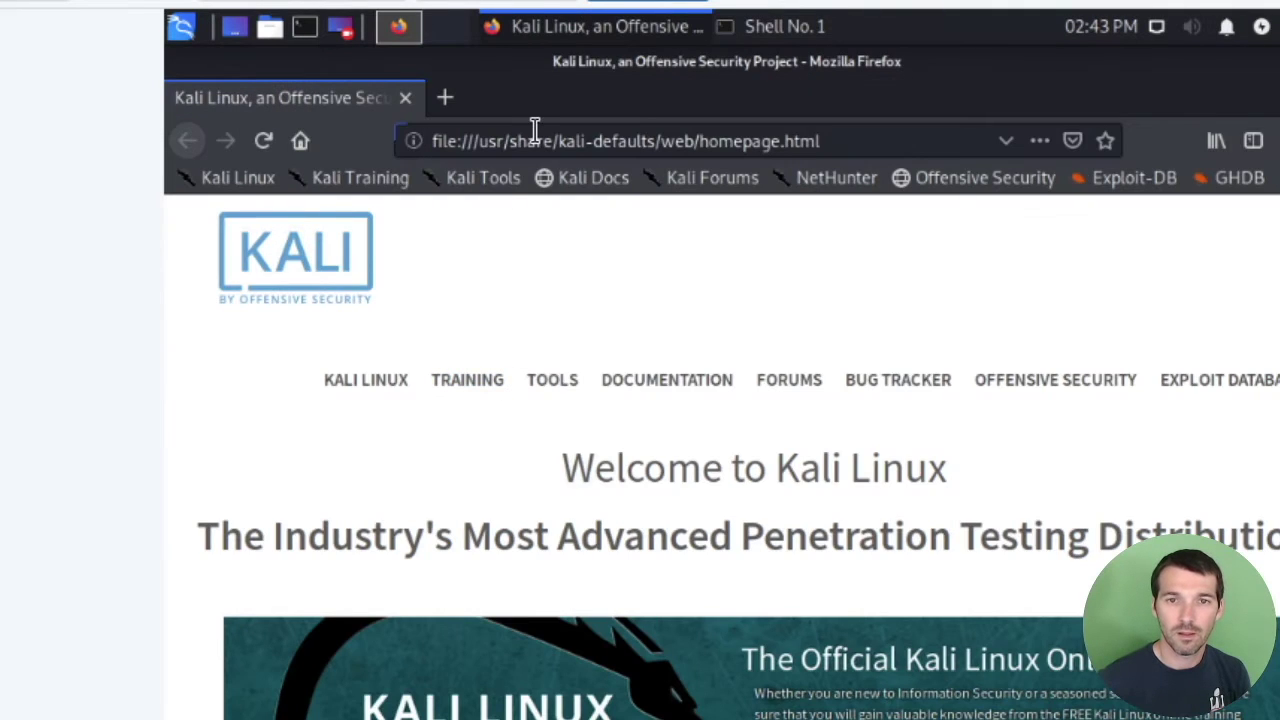
{"action": "left_click", "coordinate": [535, 130]}
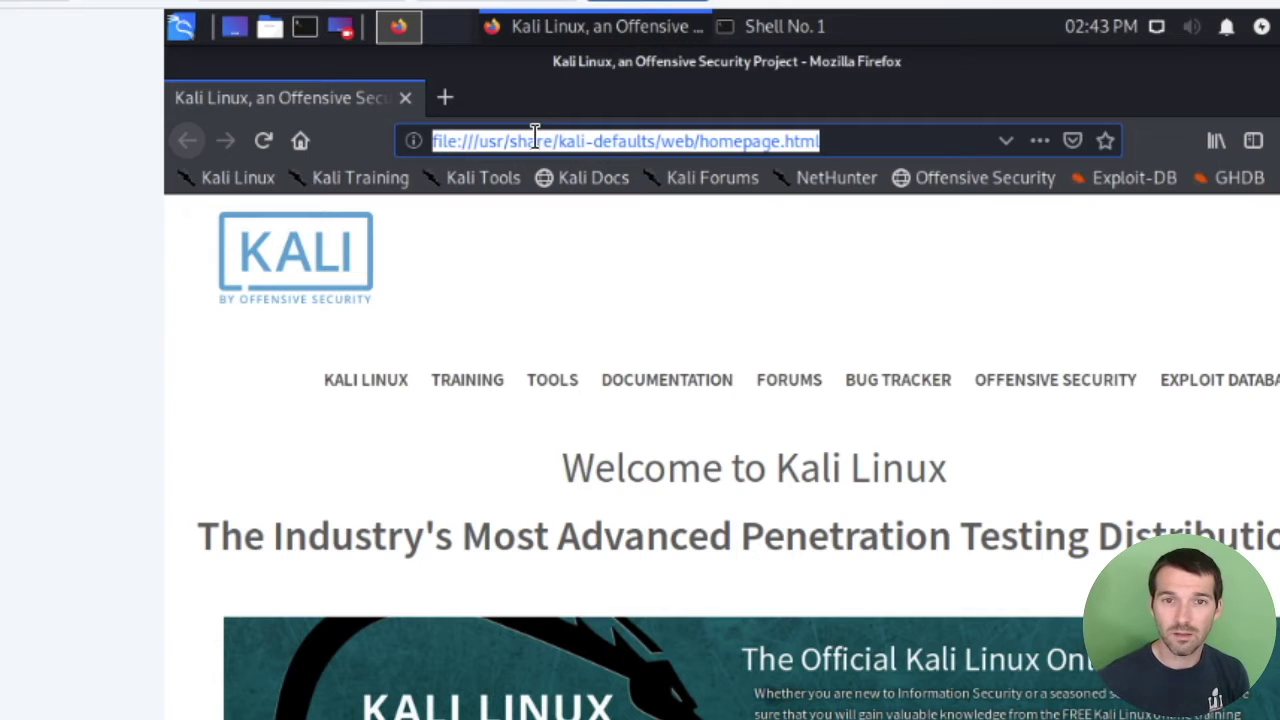
{"action": "left_click_drag", "start_coordinate": [500, 105], "coordinate": [532, 415]}
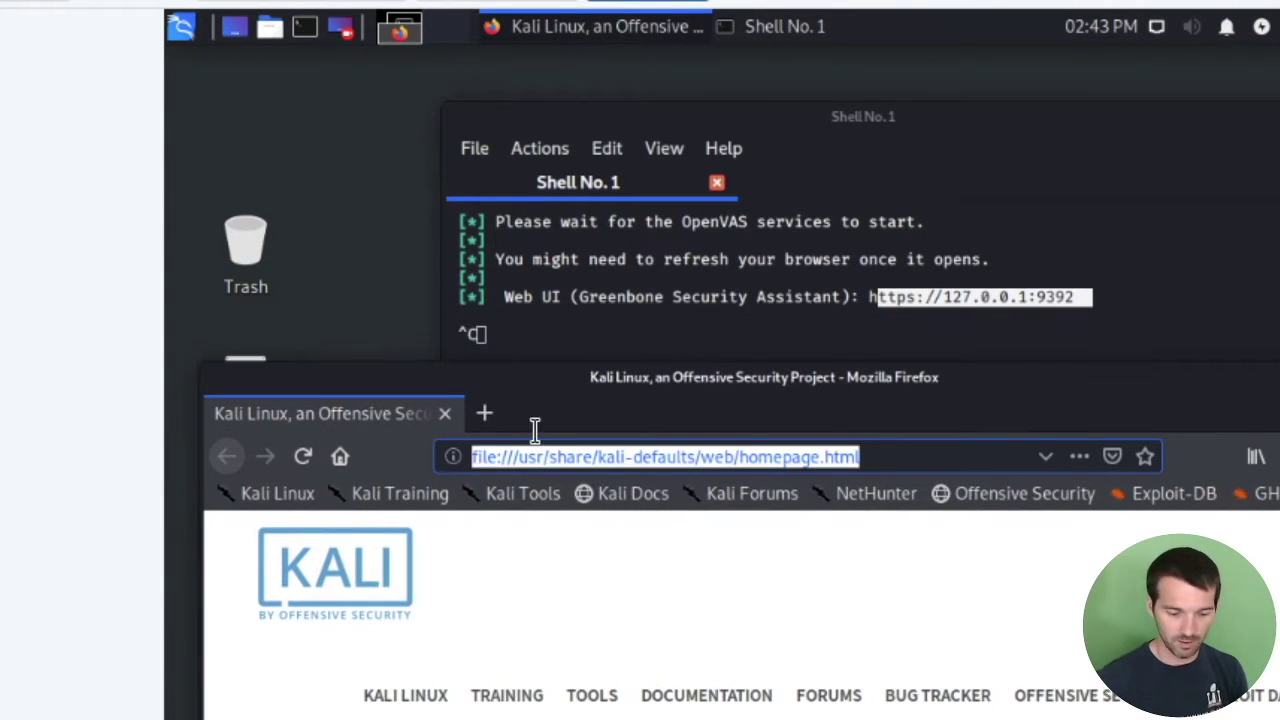
{"action": "type", "text": "https:"}
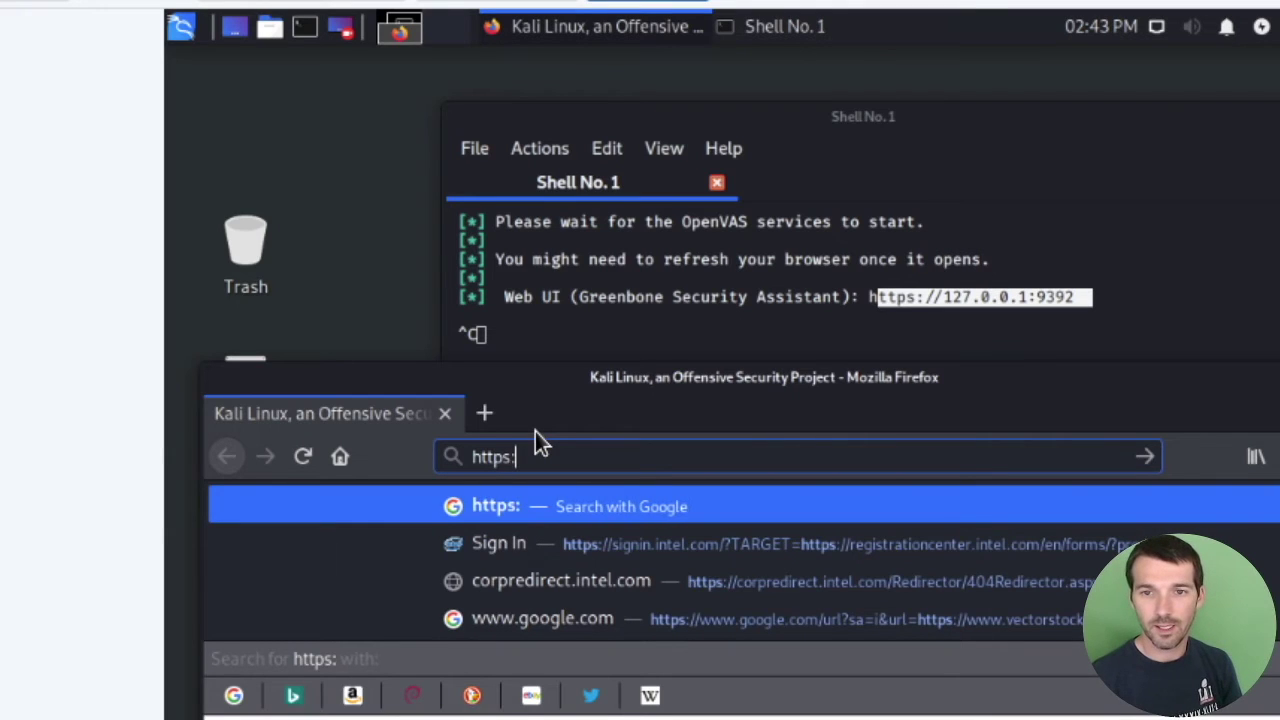
{"action": "type", "text": "//127"}
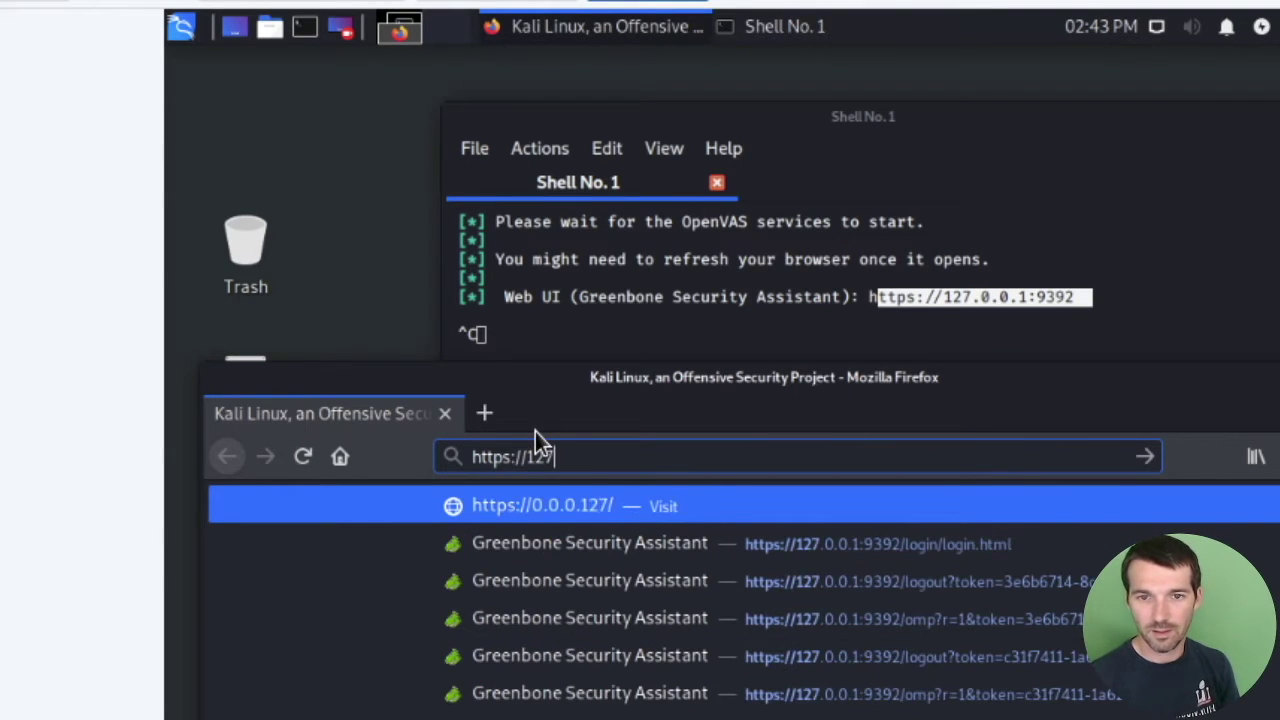
{"action": "type", "text": ".0.0.1:"}
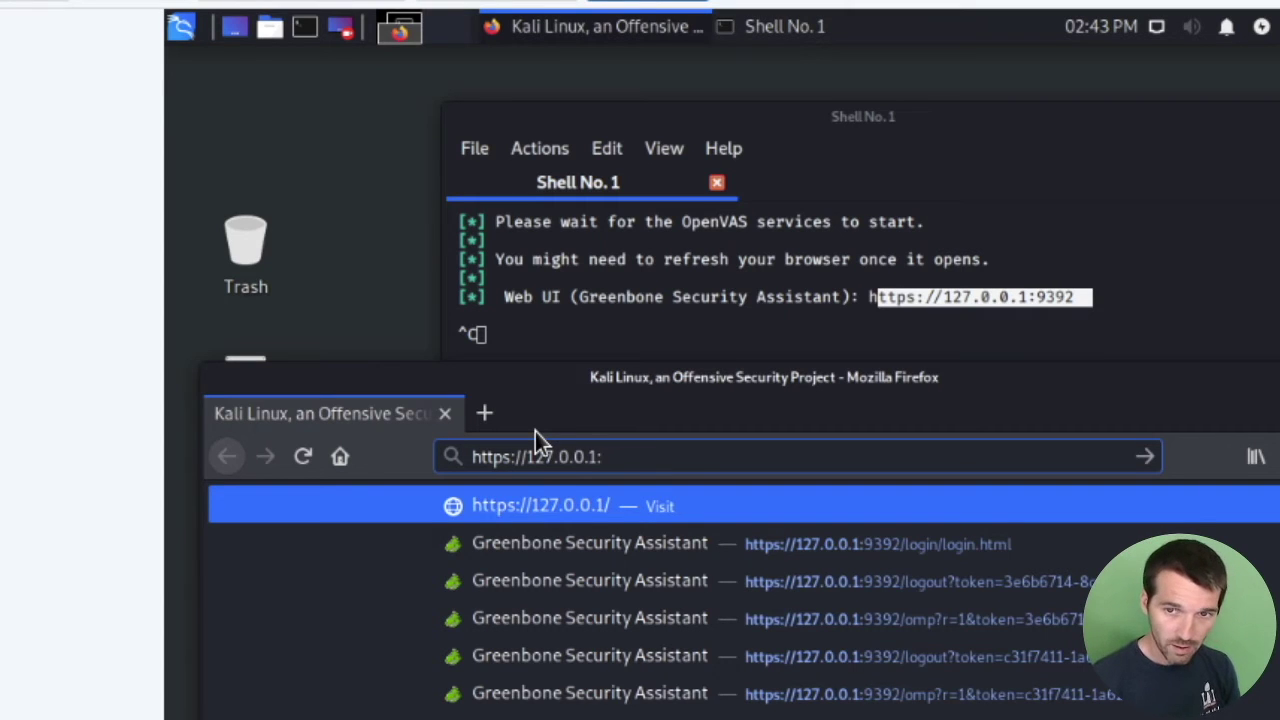
{"action": "type", "text": "9392"}
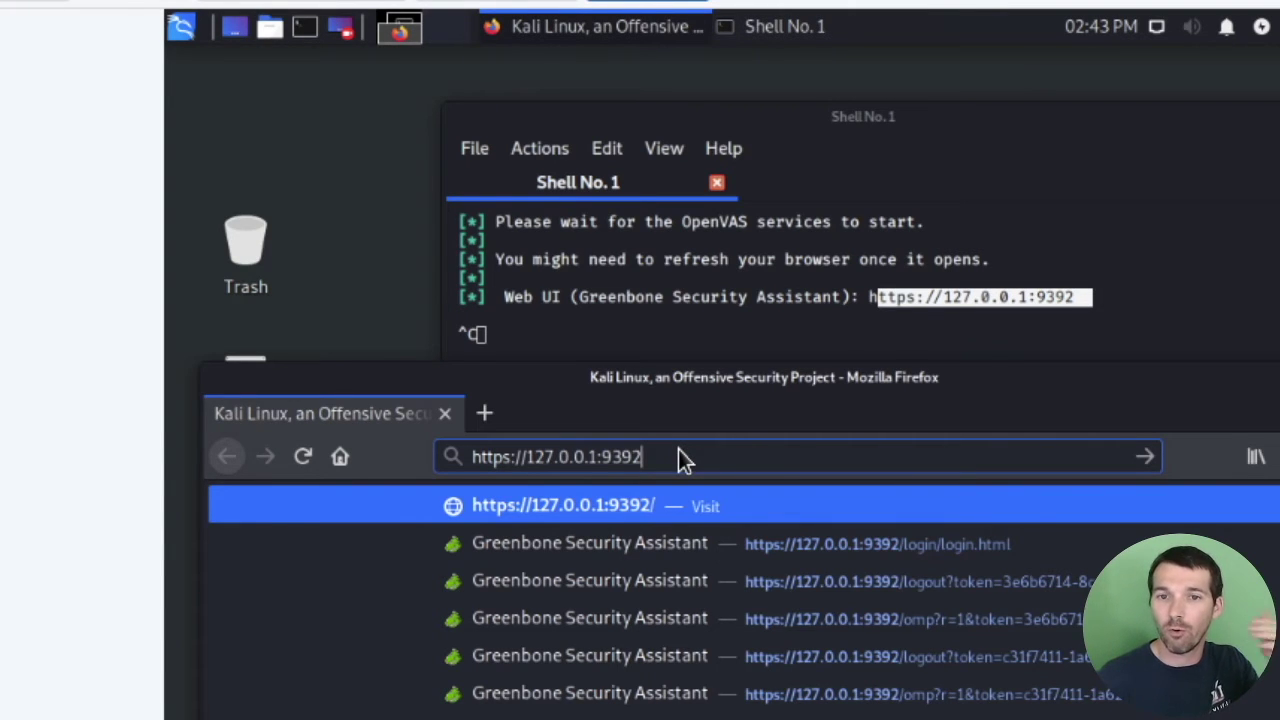
{"action": "key", "text": "Escape"}
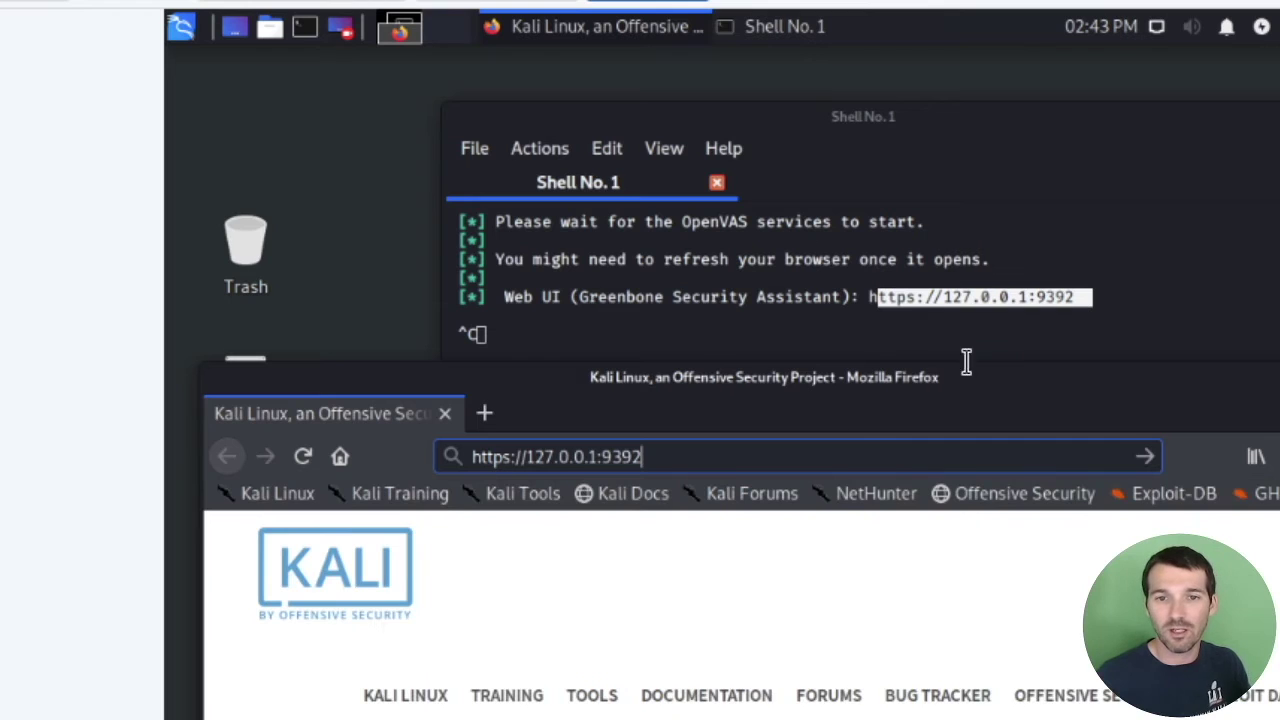
{"action": "left_click", "coordinate": [910, 558]}
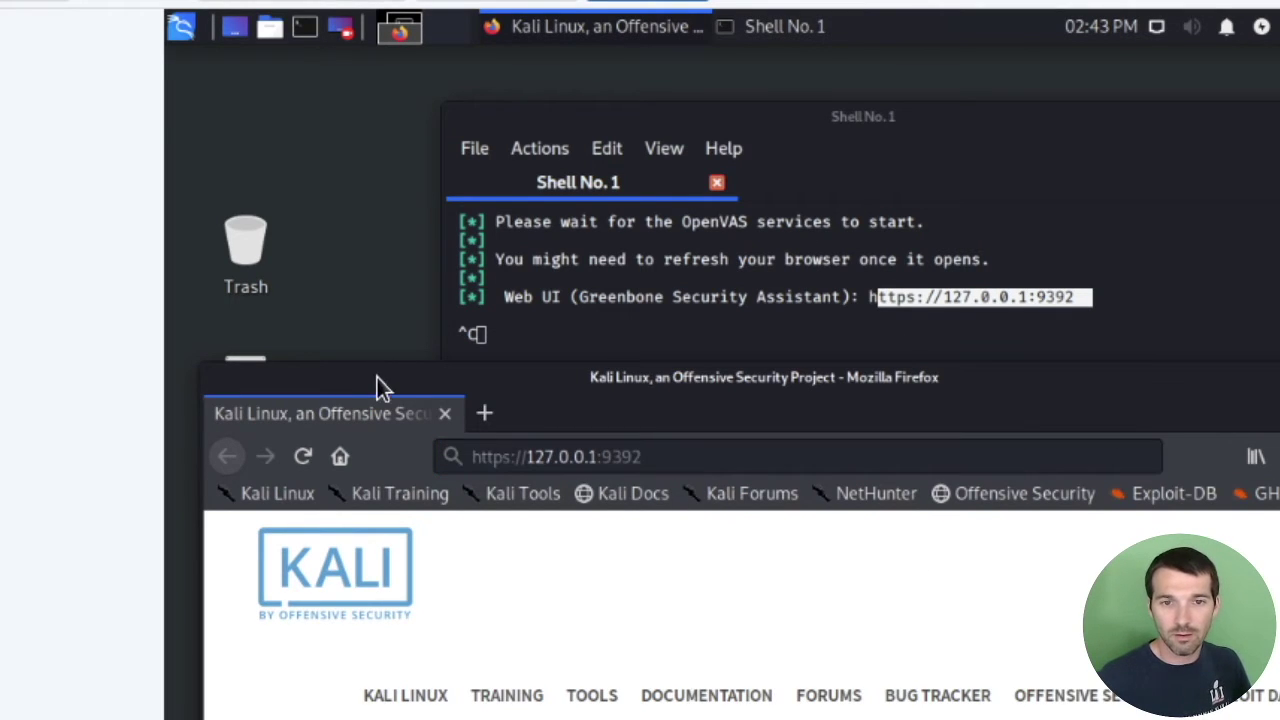
Load the Greenbone login page and move the browser up to show the full login box.
{"action": "left_click", "coordinate": [666, 456]}
{"action": "key", "text": "Return"}
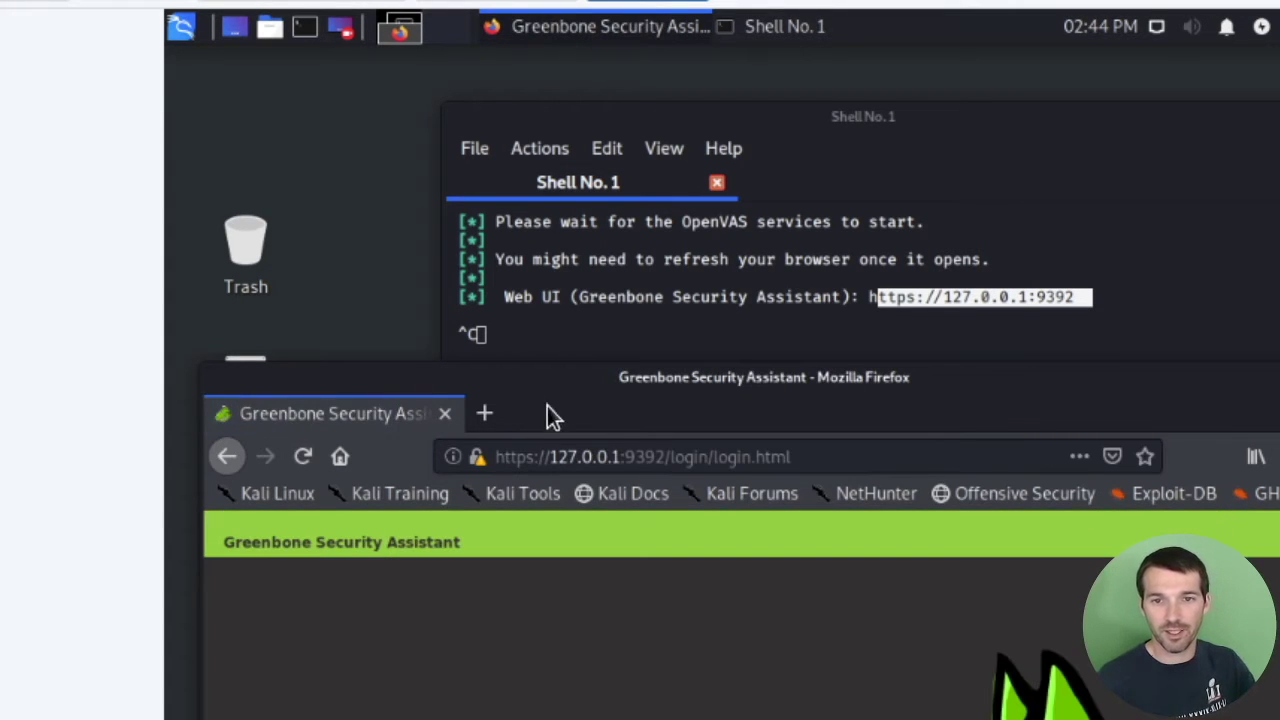
{"action": "left_click_drag", "start_coordinate": [616, 398], "coordinate": [597, 71]}
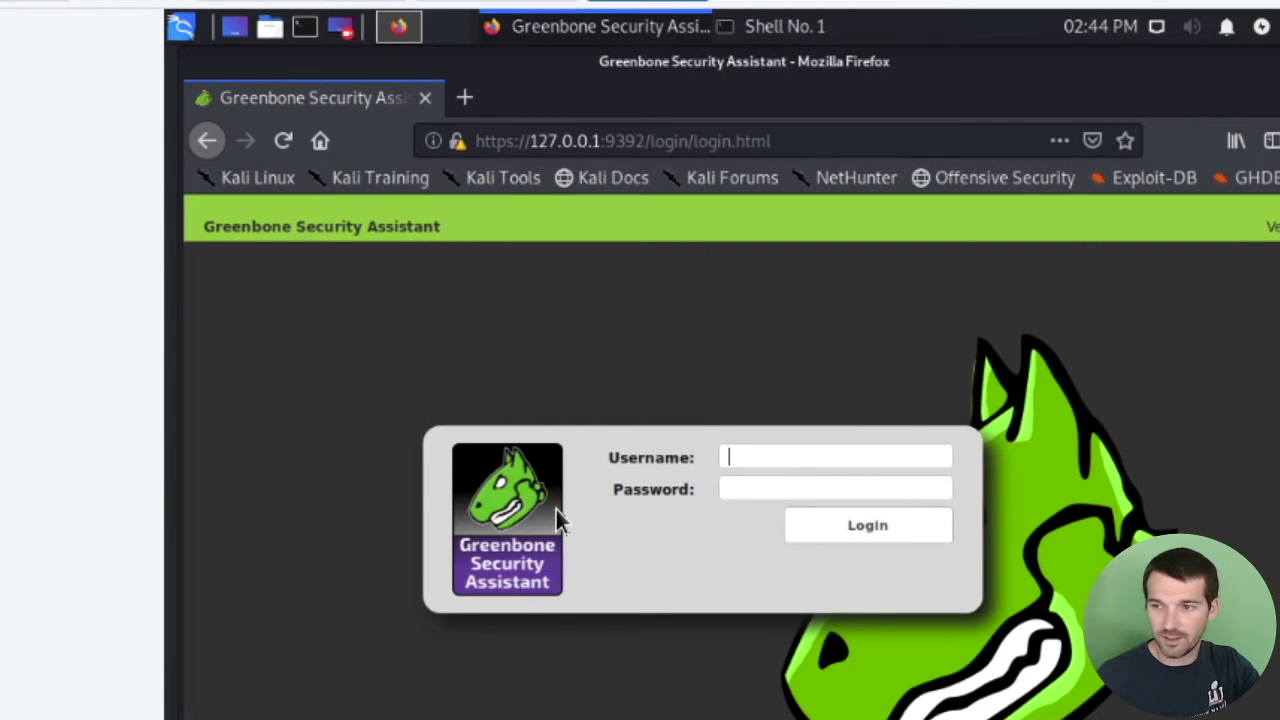
Sign in with the administrator username and password to reach the Dashboard.
{"action": "type", "text": "admin"}
{"action": "key", "text": "Tab"}
{"action": "type", "text": "password"}
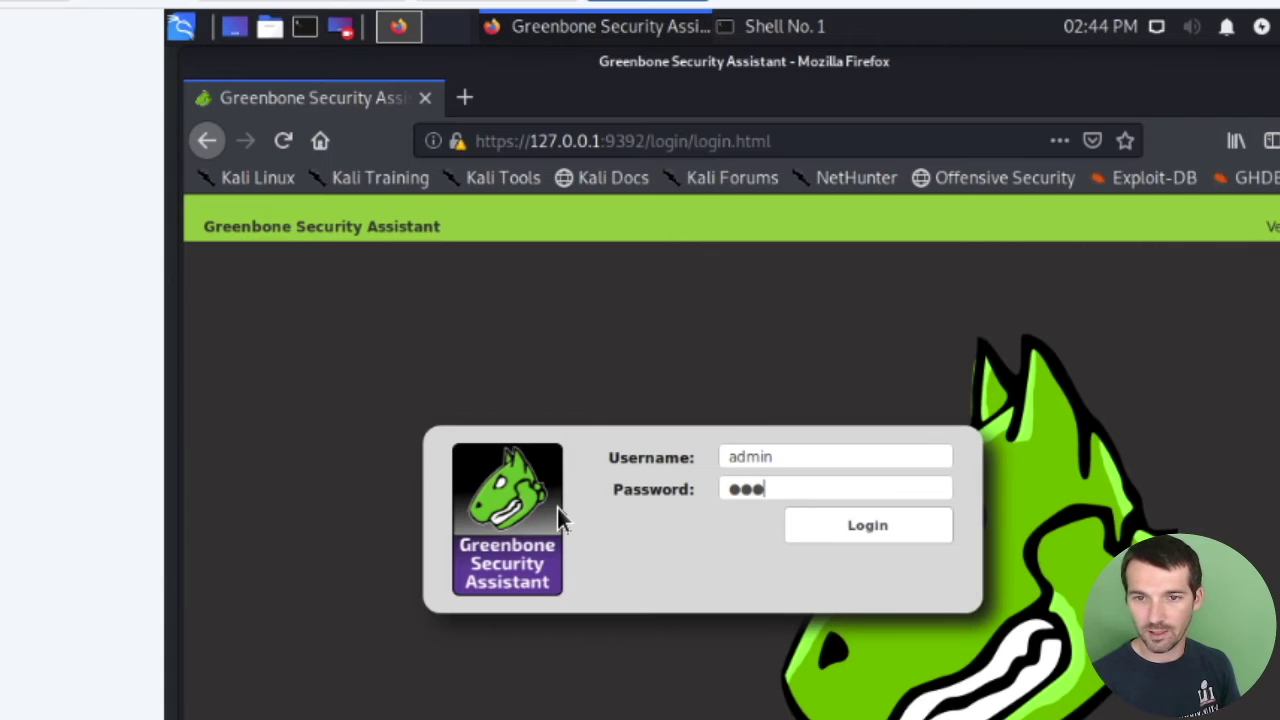
{"action": "left_click", "coordinate": [874, 530]}
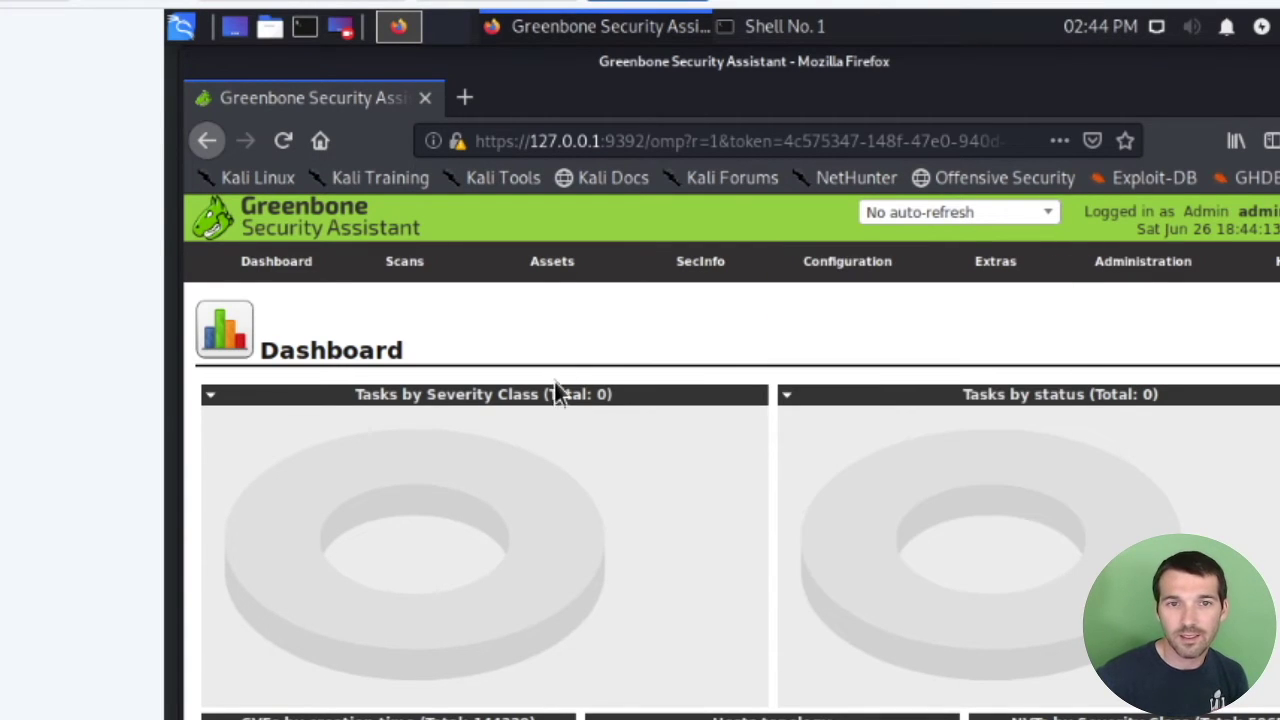
Open SecInfo > Dashboard and inspect the NVTs (59651) and CVEs (144329) severity charts.
{"action": "mouse_move", "coordinate": [703, 277]}
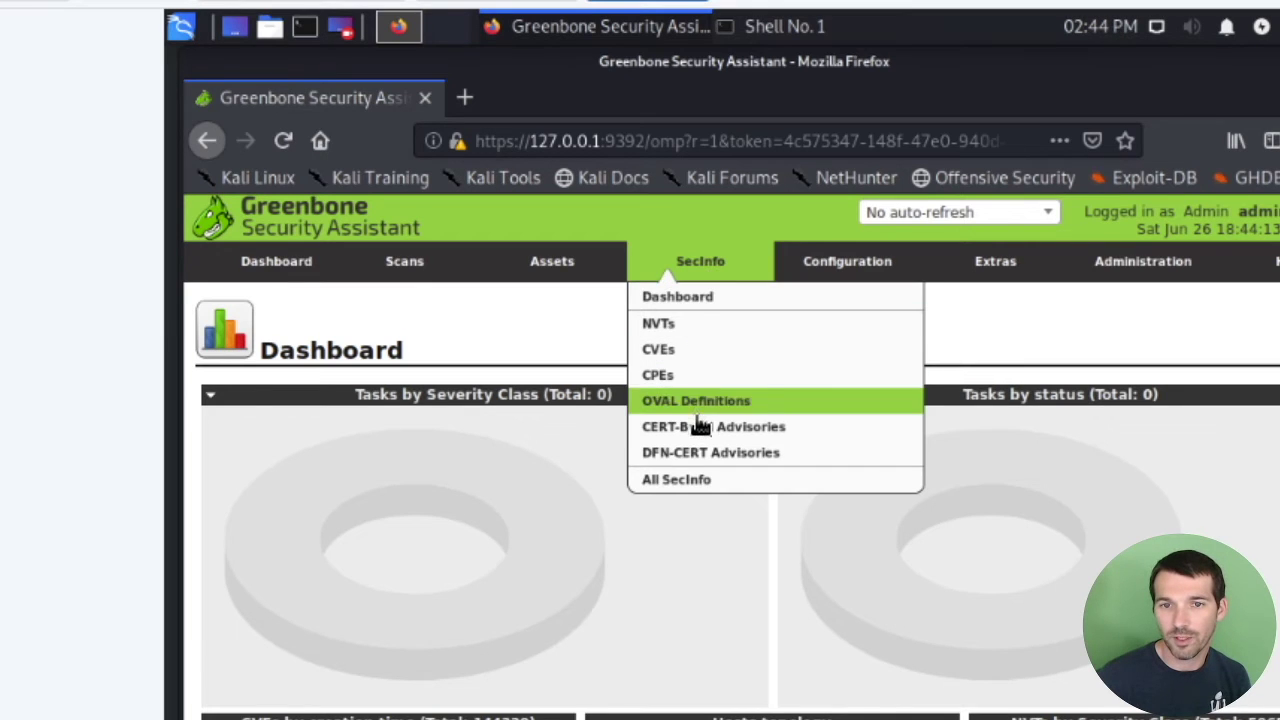
{"action": "left_click", "coordinate": [689, 299]}
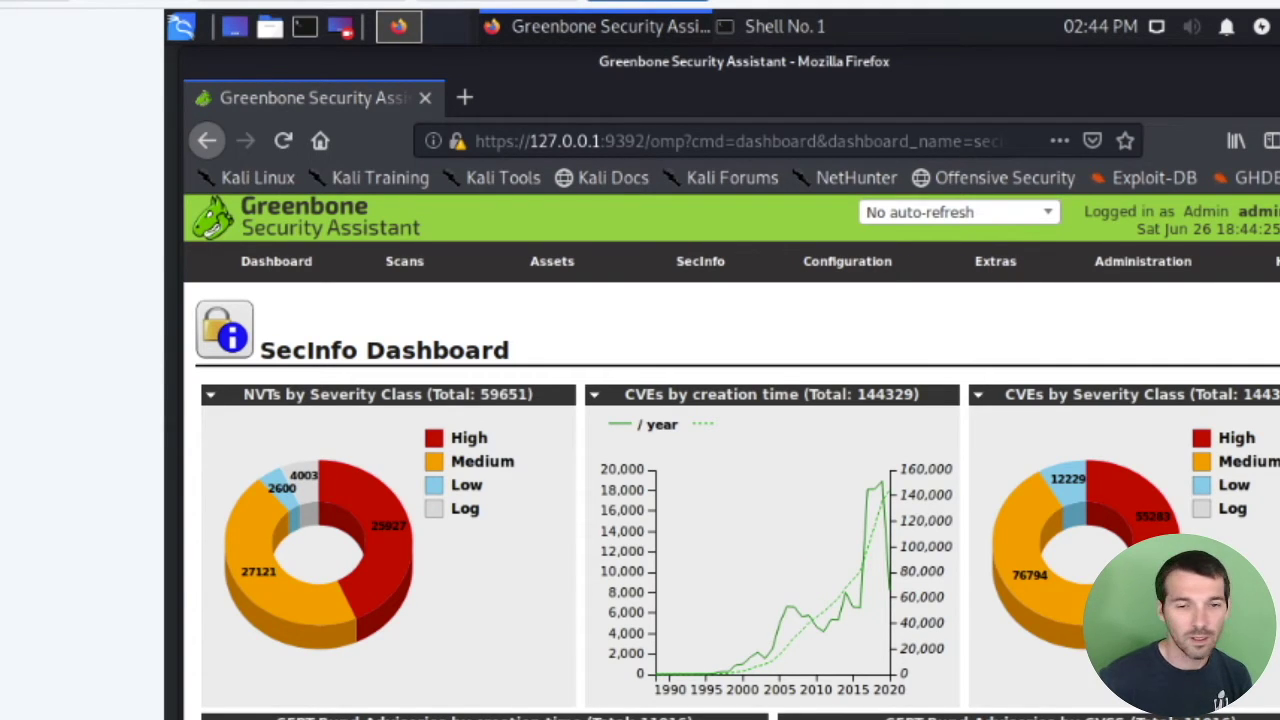
{"action": "scroll", "coordinate": [843, 537], "scroll_direction": "down", "scroll_amount": 3}
{"action": "scroll", "coordinate": [1030, 500], "scroll_direction": "up", "scroll_amount": 2}
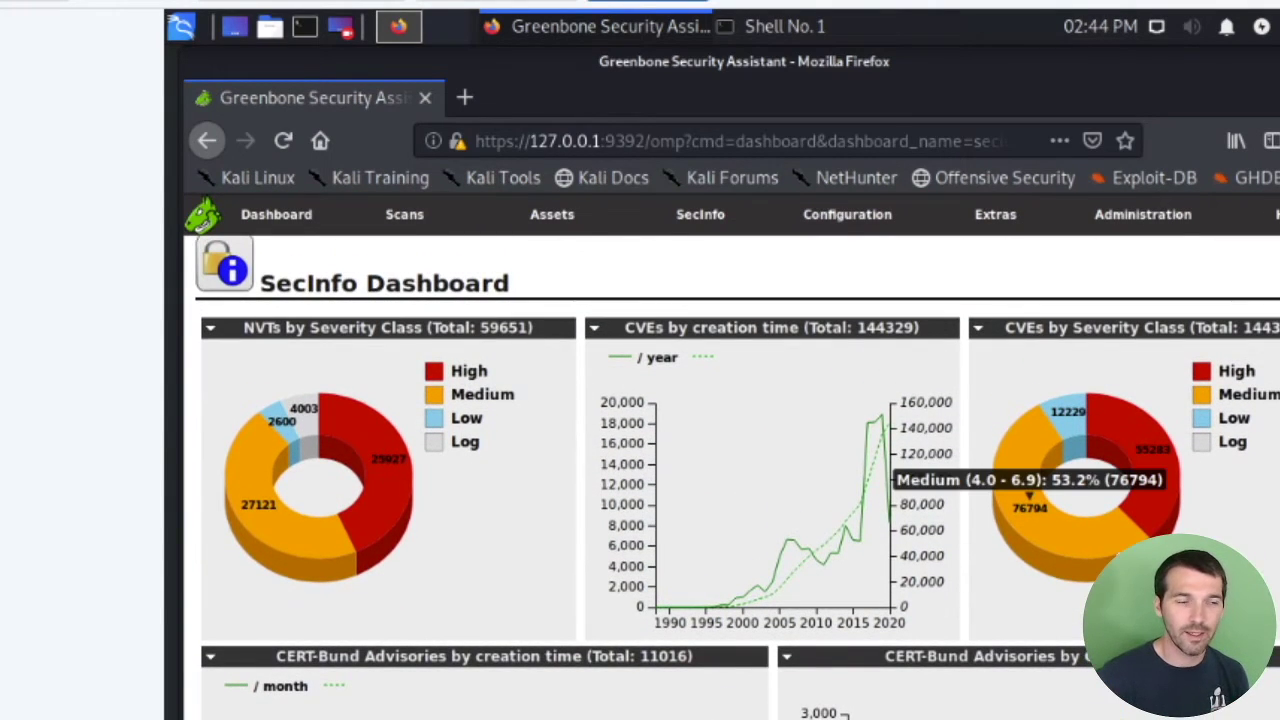
{"action": "mouse_move", "coordinate": [940, 475]}
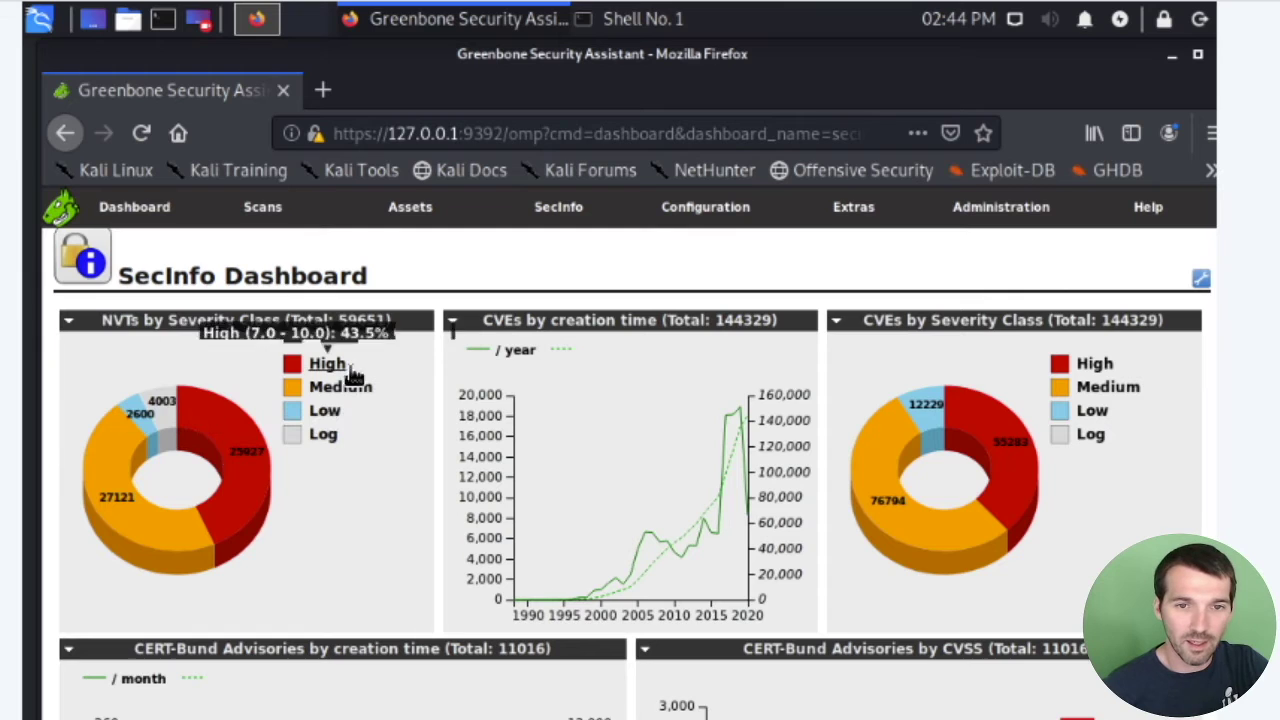
{"action": "mouse_move", "coordinate": [342, 370]}
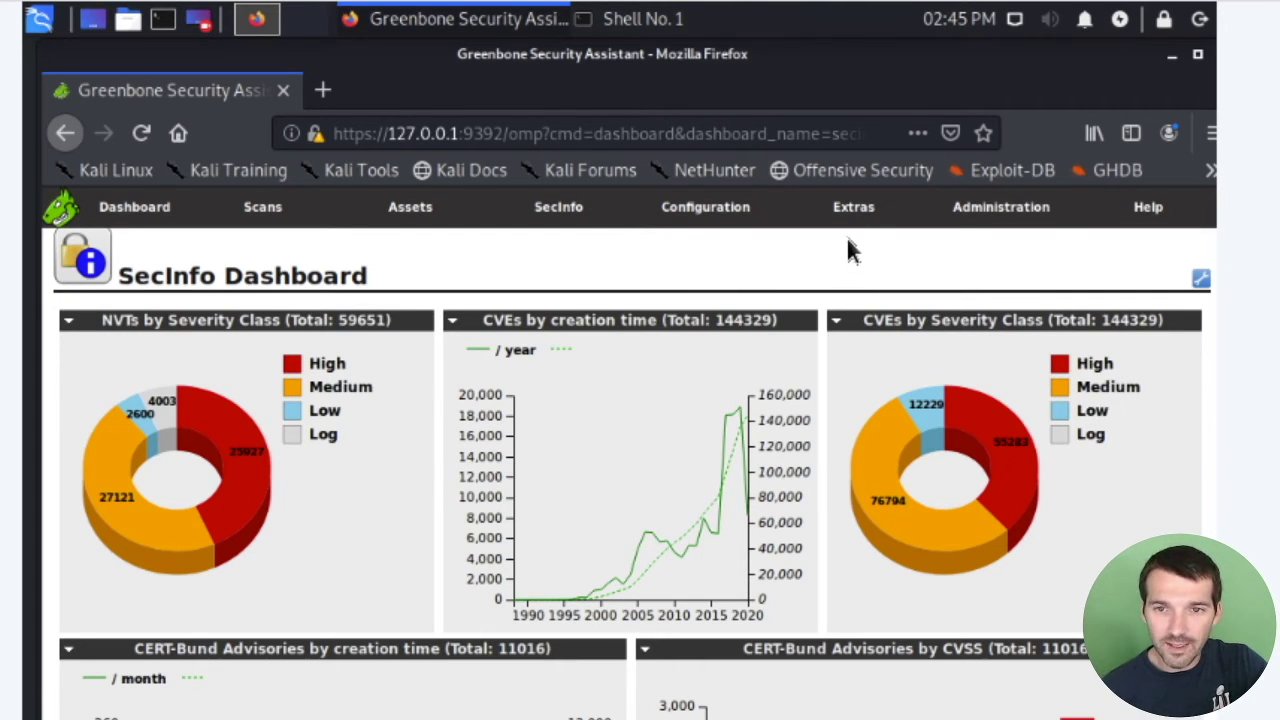
{"action": "mouse_move", "coordinate": [851, 216]}
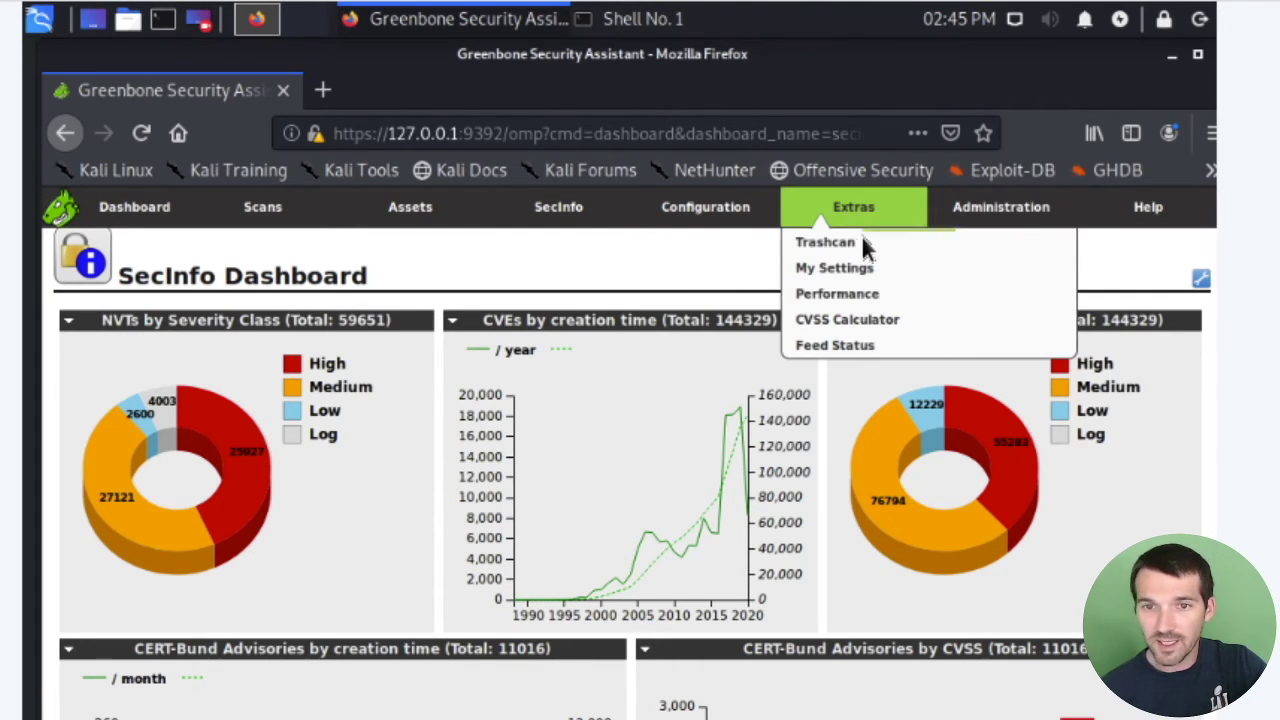
{"action": "left_click", "coordinate": [876, 333]}
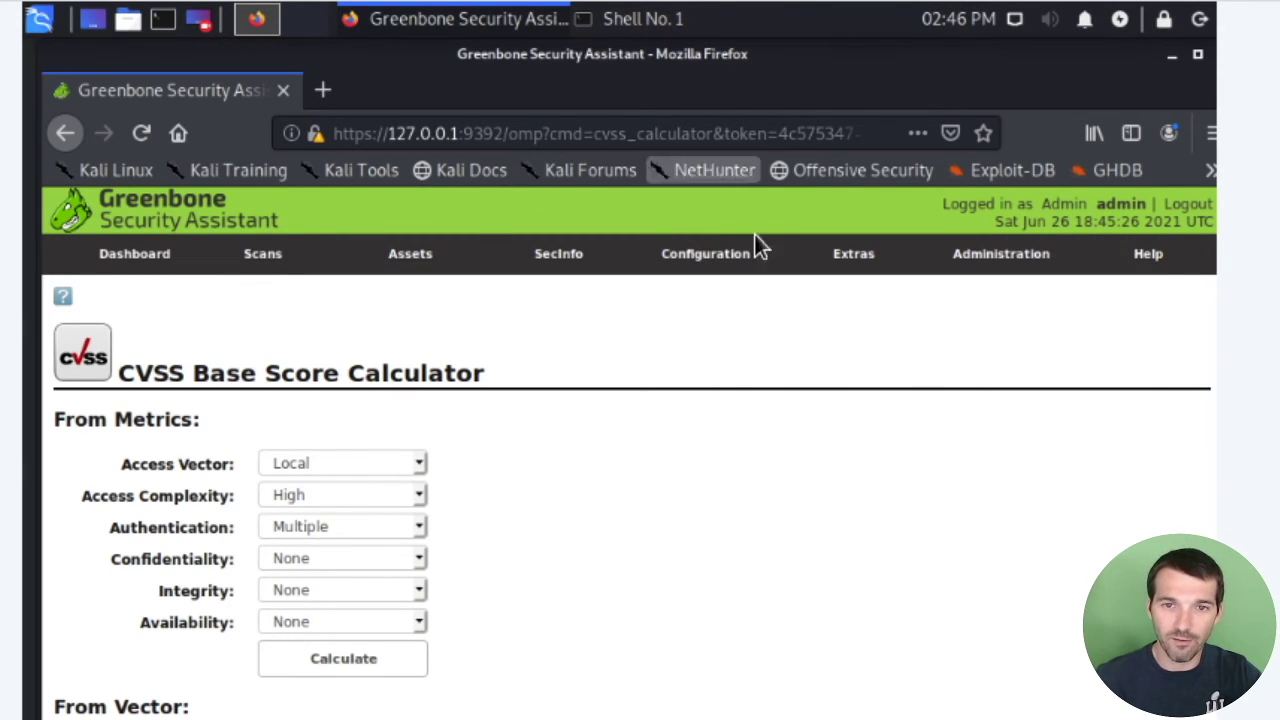
{"action": "mouse_move", "coordinate": [551, 261]}
{"action": "left_click", "coordinate": [537, 292]}
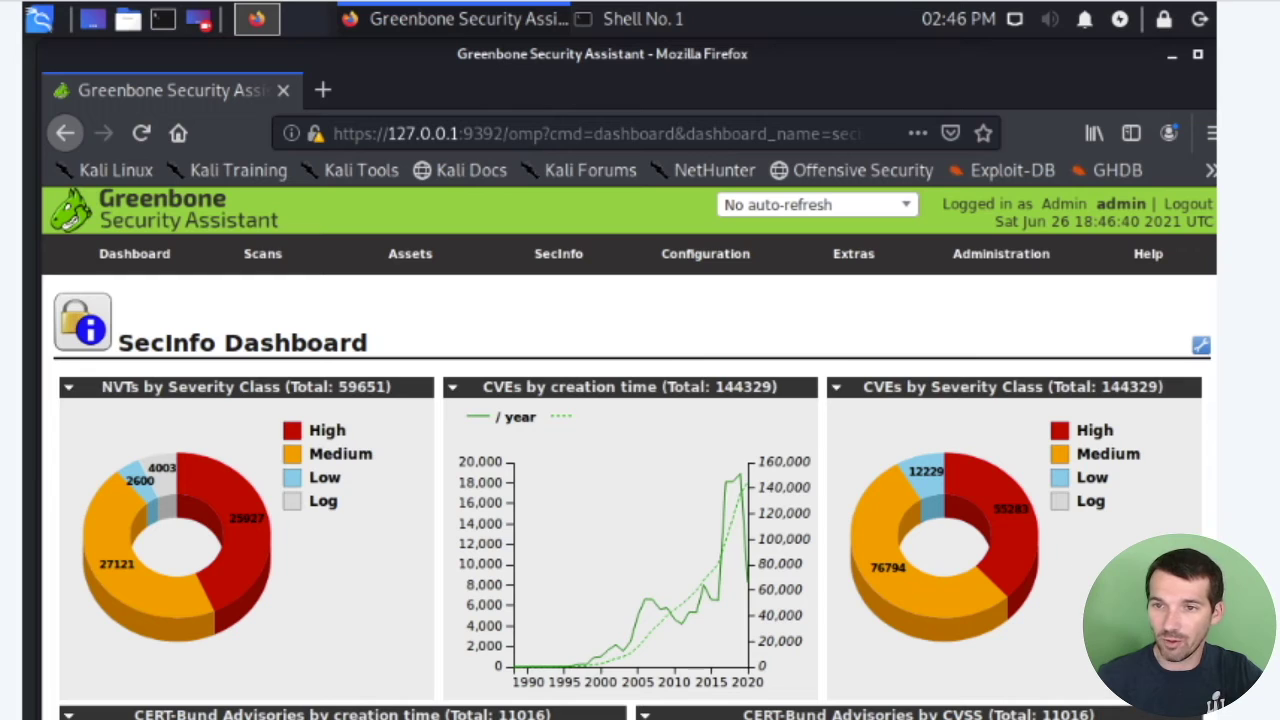
{"action": "mouse_move", "coordinate": [385, 265]}
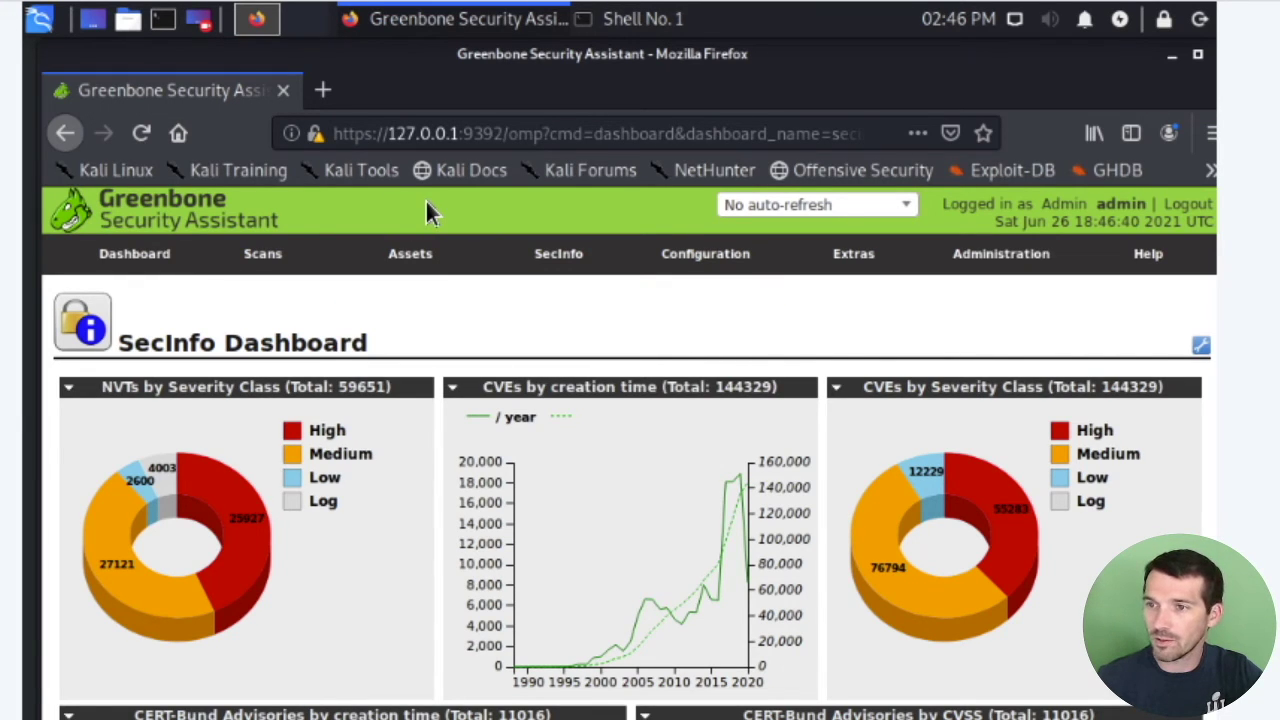
{"action": "mouse_move", "coordinate": [288, 258]}
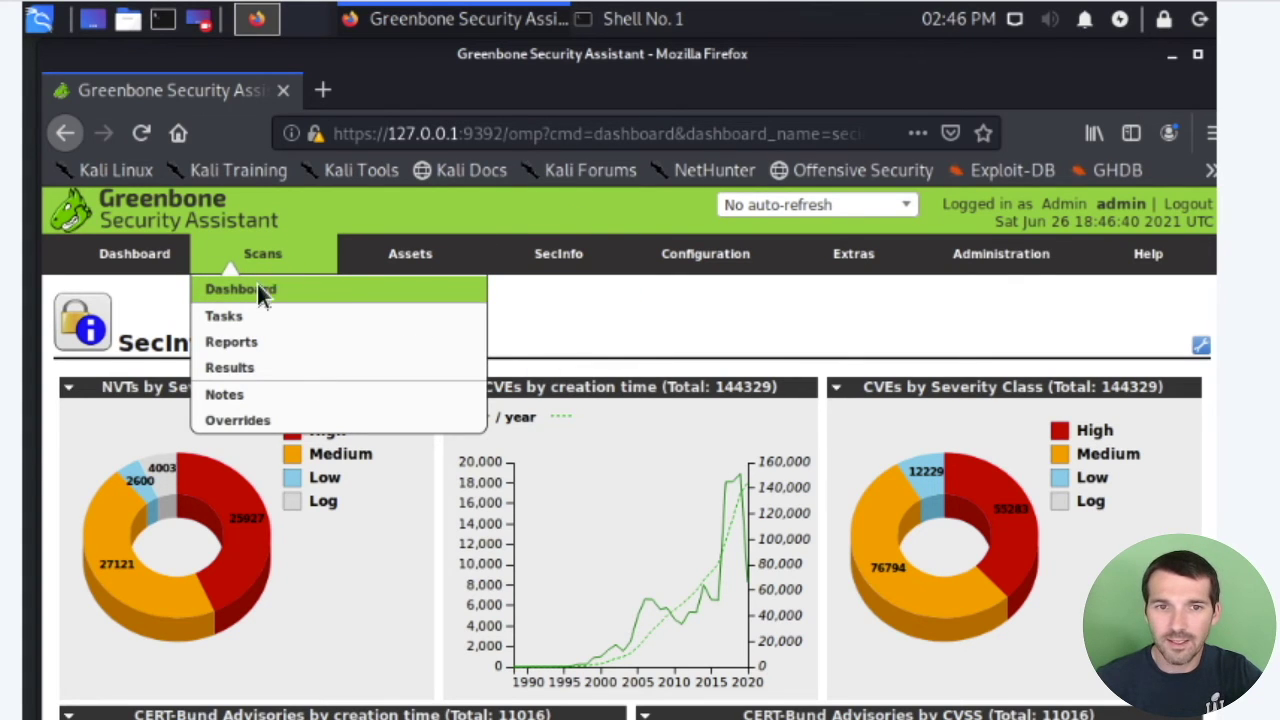
Show the empty Scans > Tasks list (0 of 0) and its Task Wizard dropdown.
{"action": "left_click", "coordinate": [237, 320]}
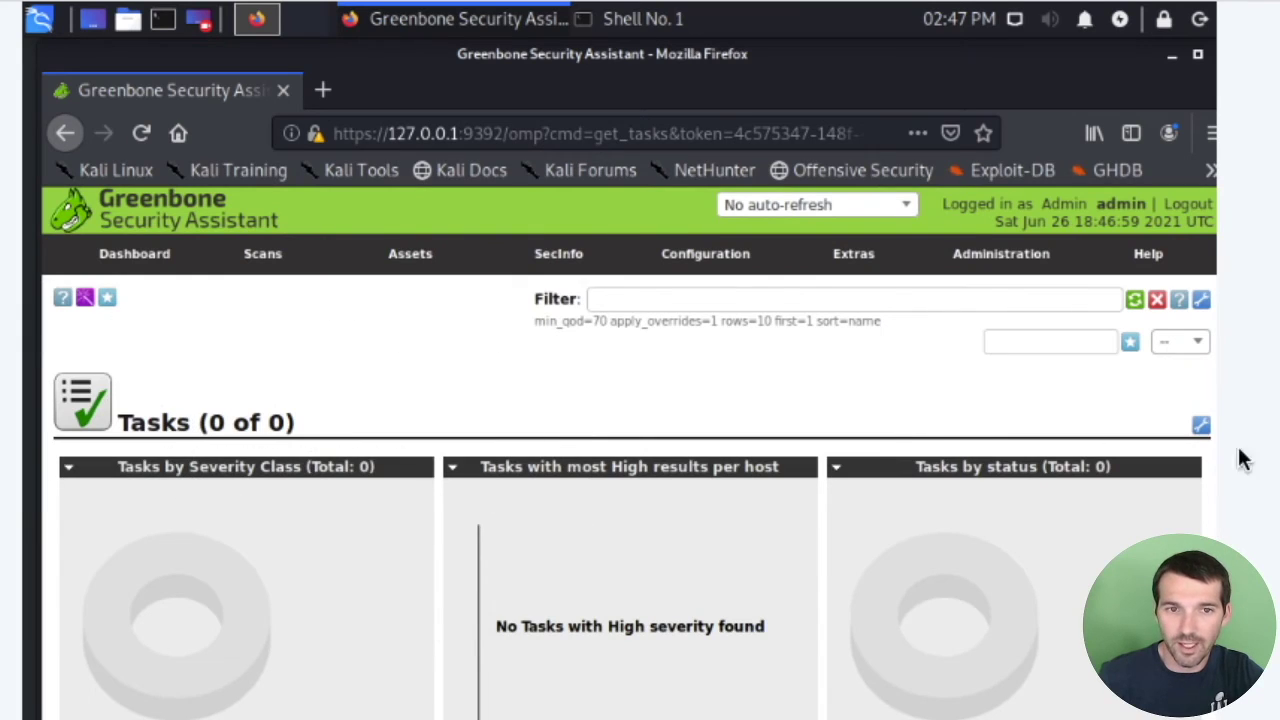
{"action": "mouse_move", "coordinate": [85, 298]}
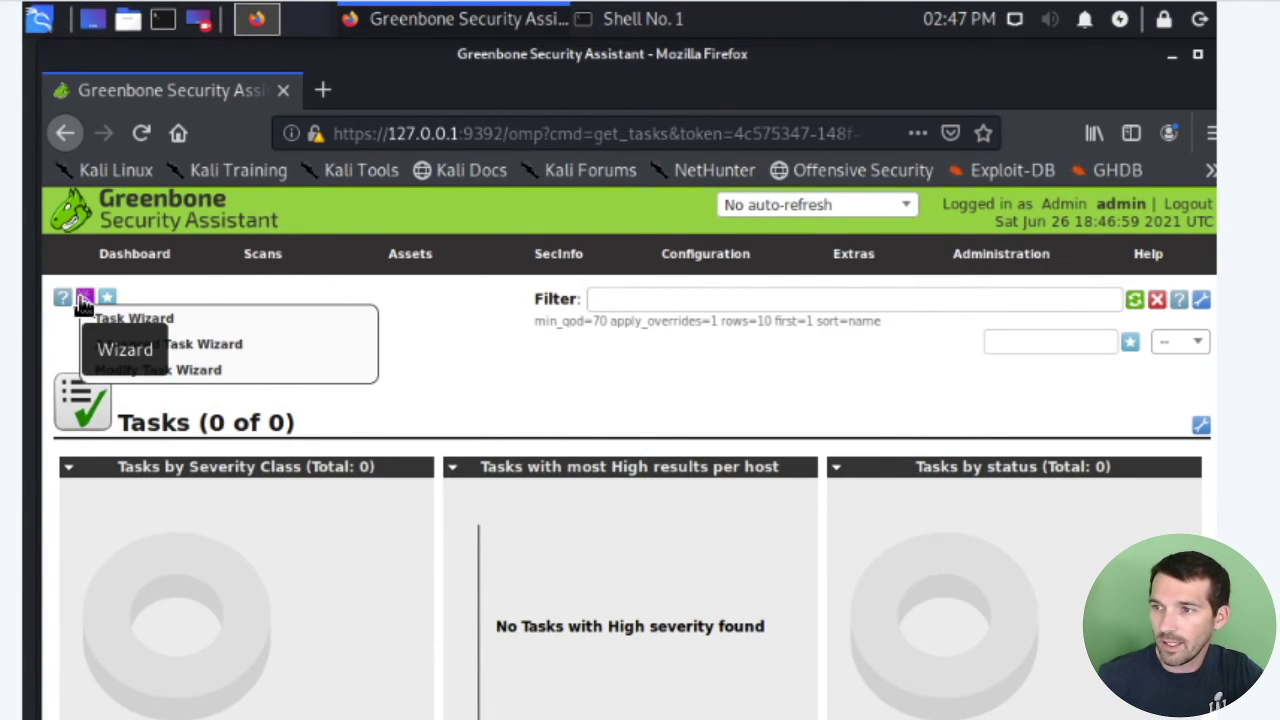
Open the Task Wizard and replace the target 127.0.0.1 with 192.168.68.12.
{"action": "left_click", "coordinate": [138, 318]}
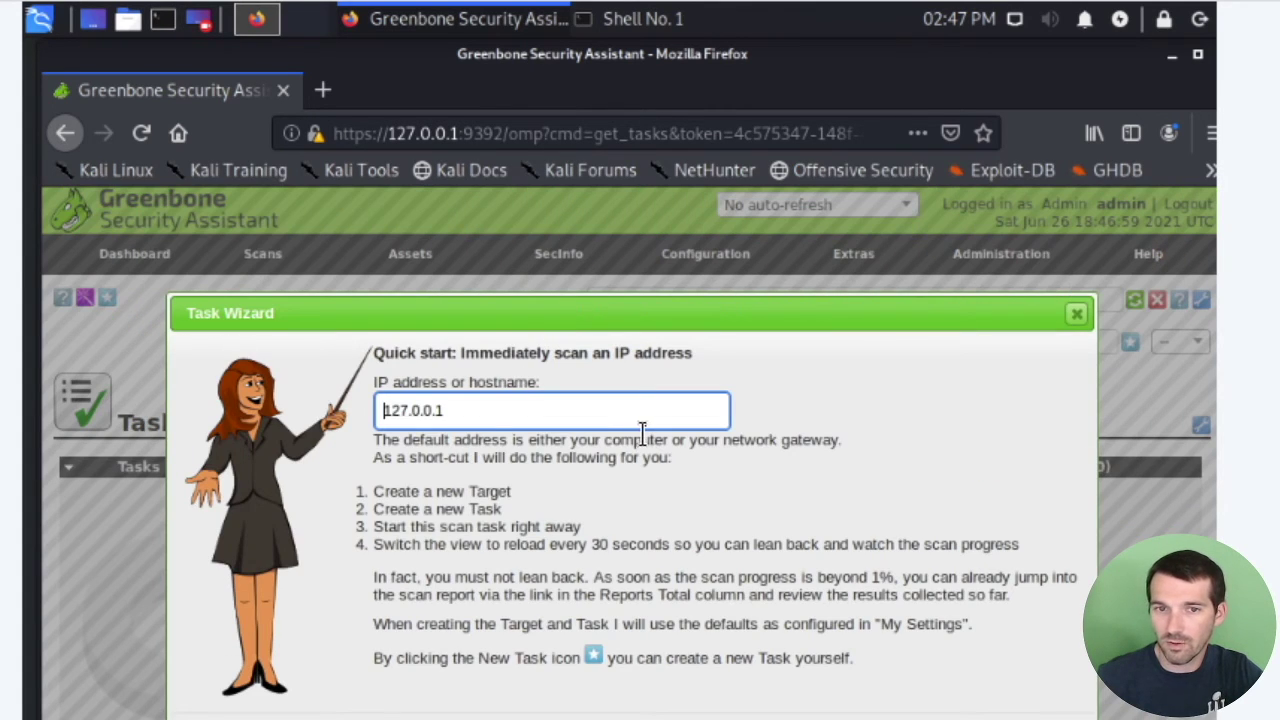
{"action": "key", "text": "ctrl+a"}
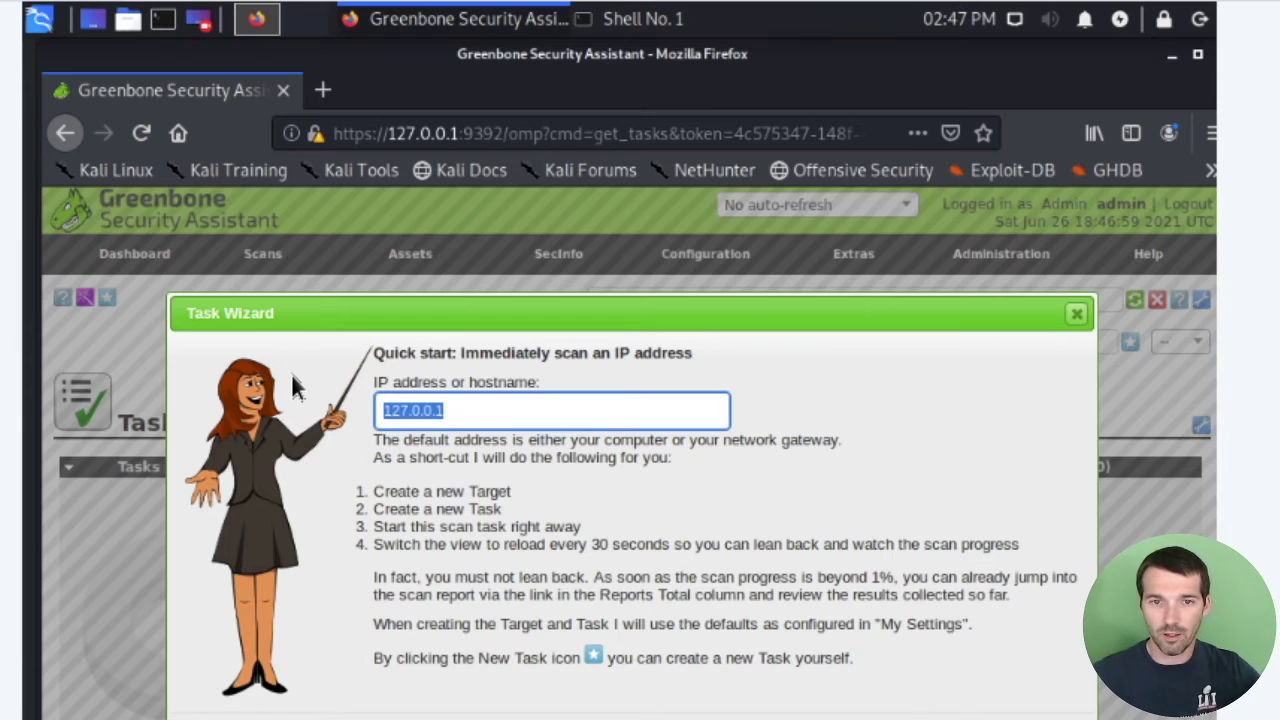
{"action": "type", "text": "192.1"}
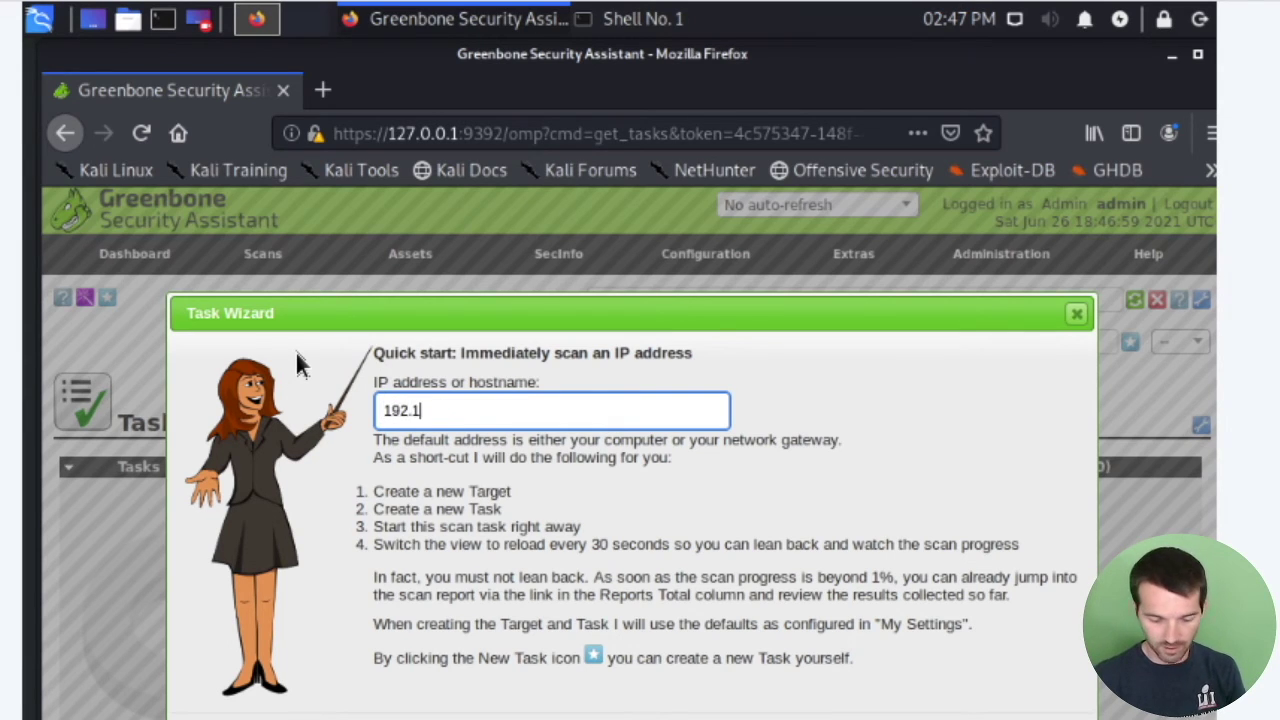
{"action": "type", "text": "68."}
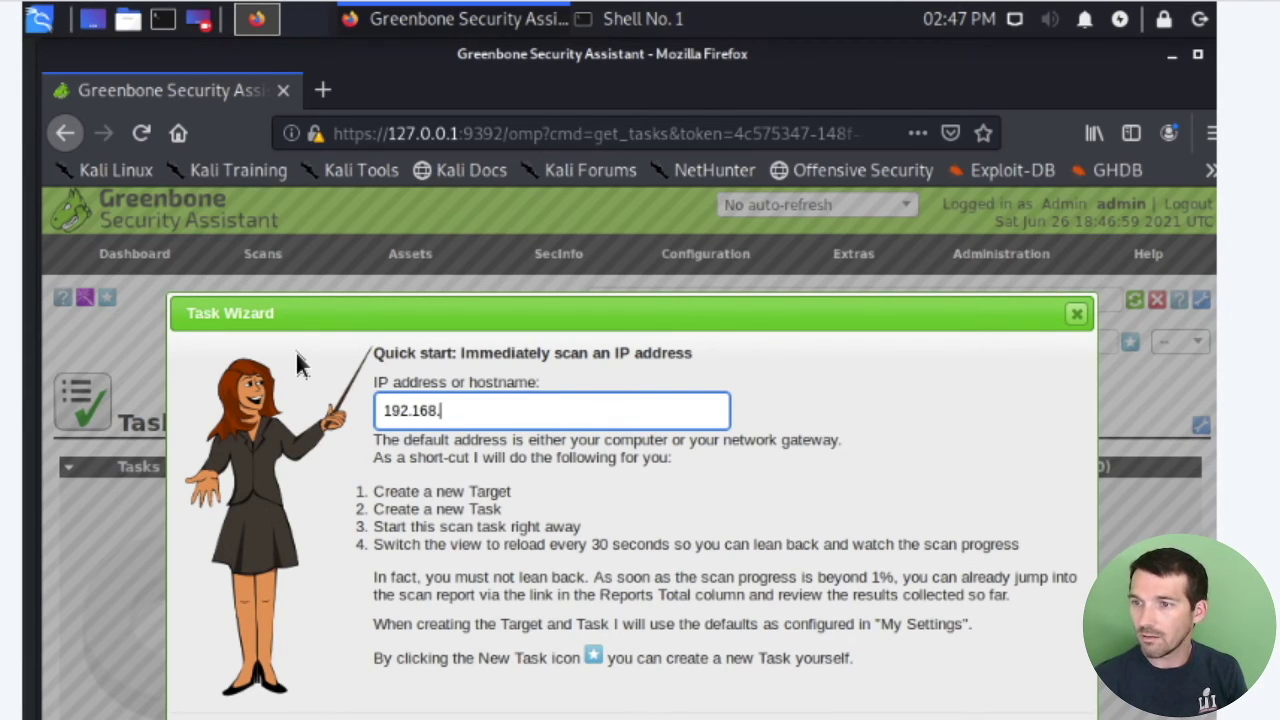
{"action": "type", "text": "68.1"}
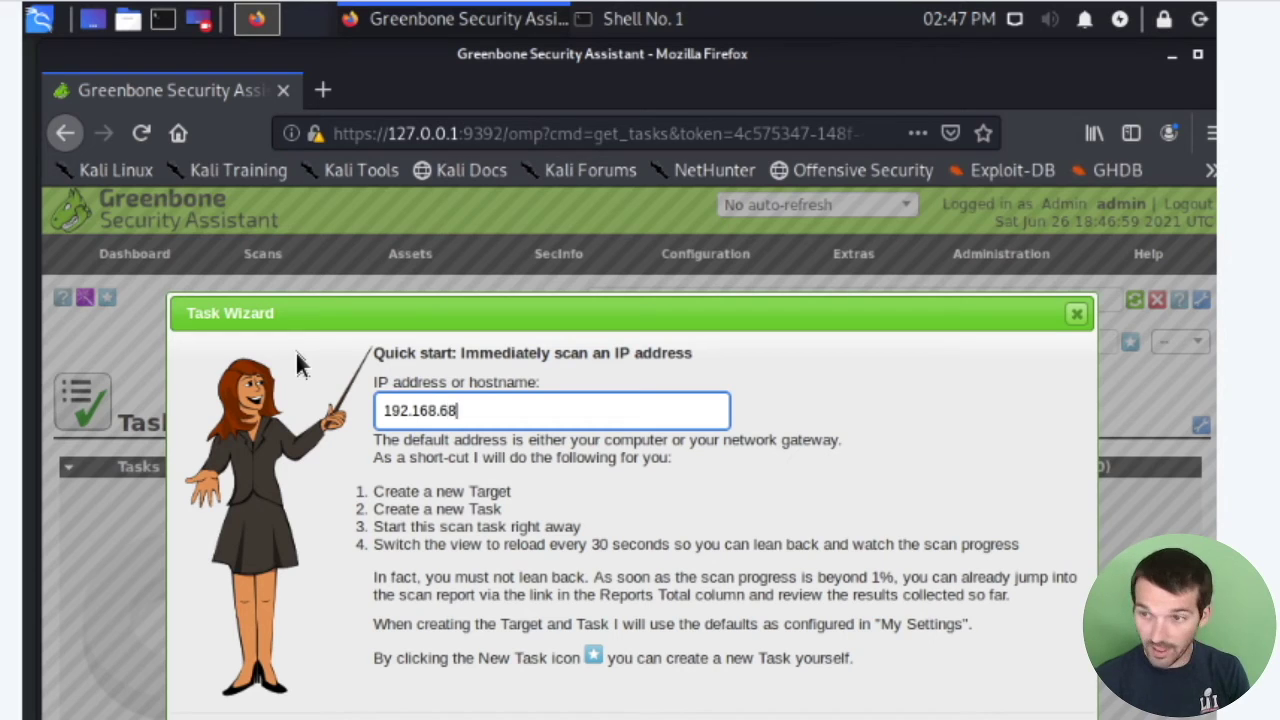
{"action": "type", "text": "2"}
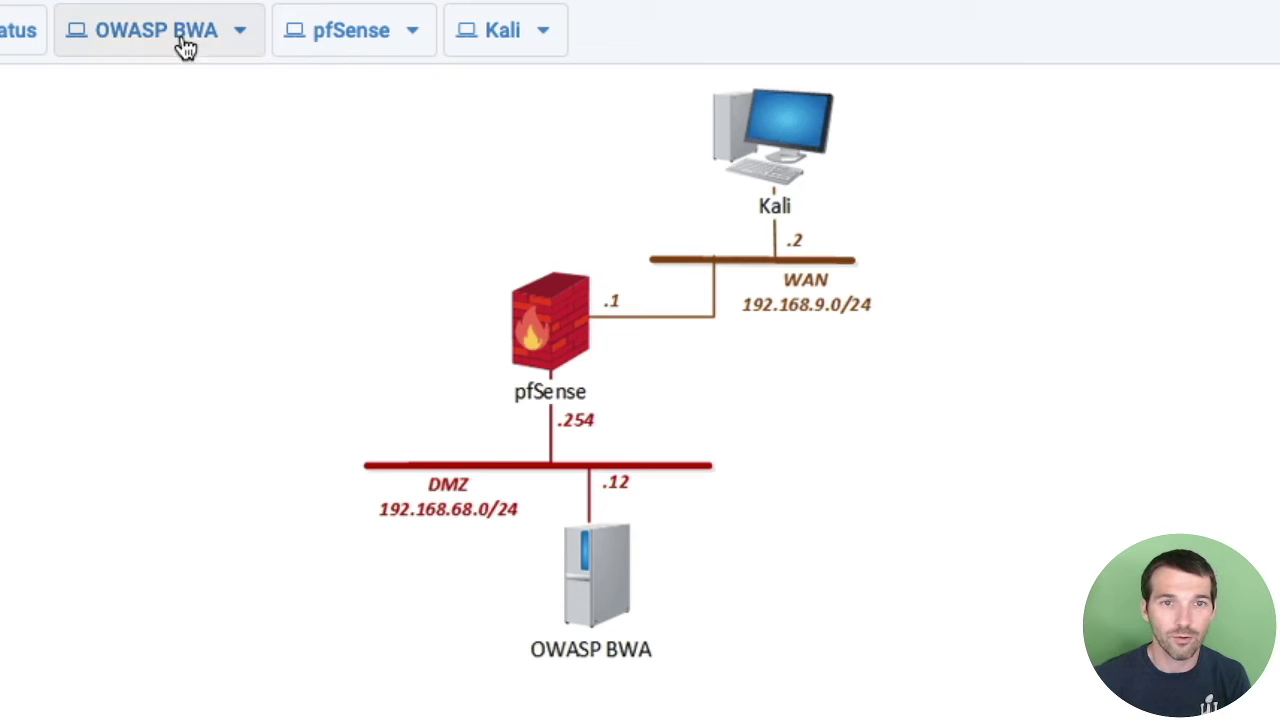
{"action": "left_click", "coordinate": [522, 34]}
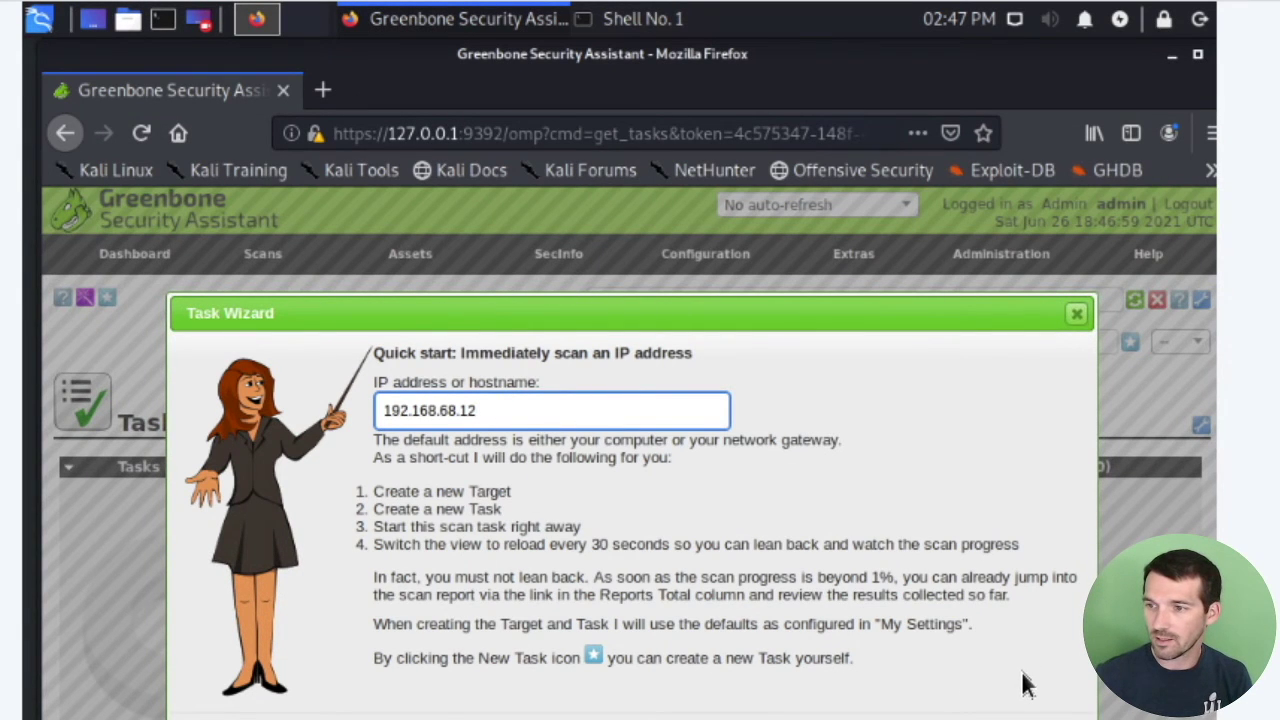
Start the immediate scan of 192.168.68.12, which returns the exec_omp_get:3113 authentication error.
{"action": "left_click", "coordinate": [1034, 716]}
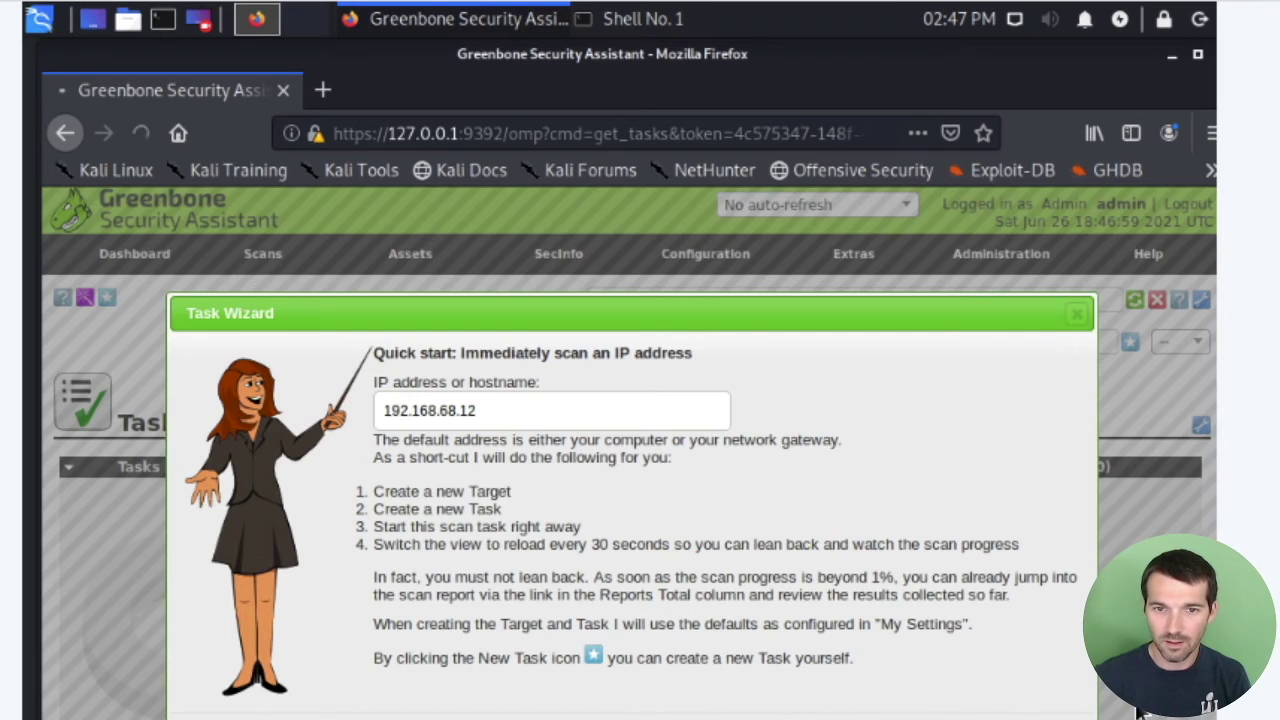
{"action": "scroll", "coordinate": [1038, 680], "scroll_direction": "down", "scroll_amount": 3}
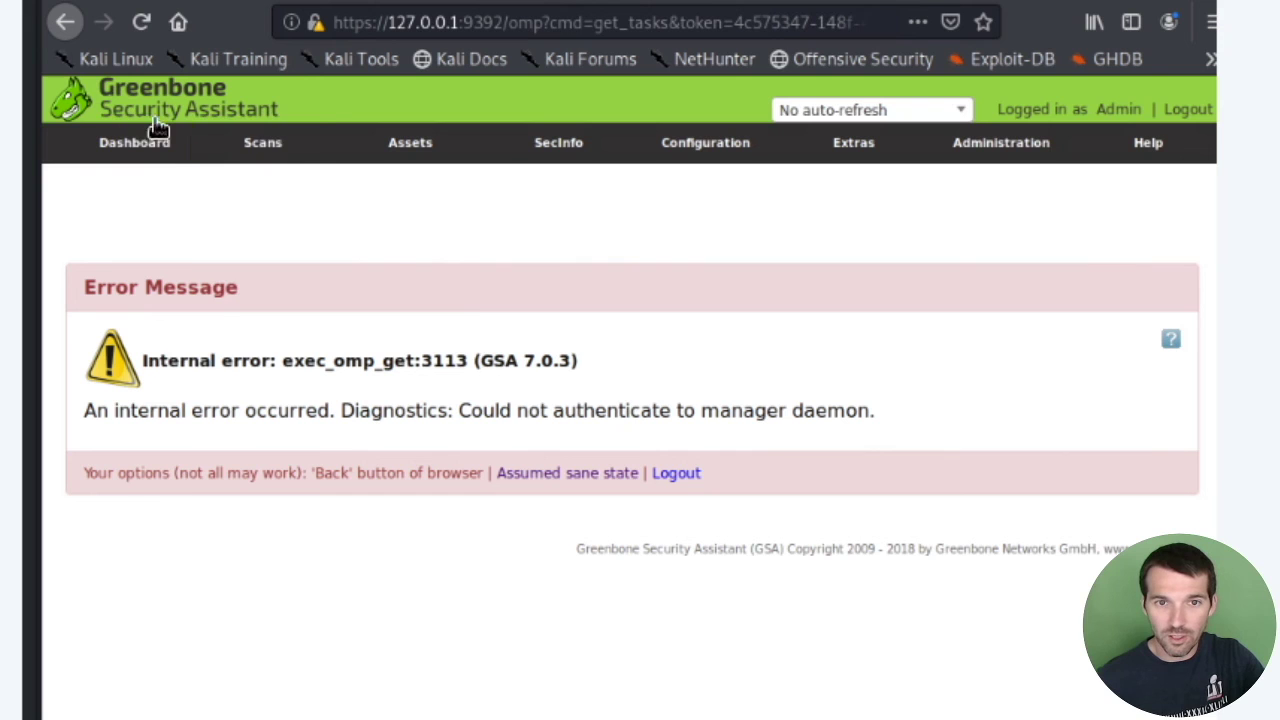
Reload Scans > Tasks until the 192.168.68.12 scan shows Done with 10.0 (High) severity.
{"action": "mouse_move", "coordinate": [277, 142]}
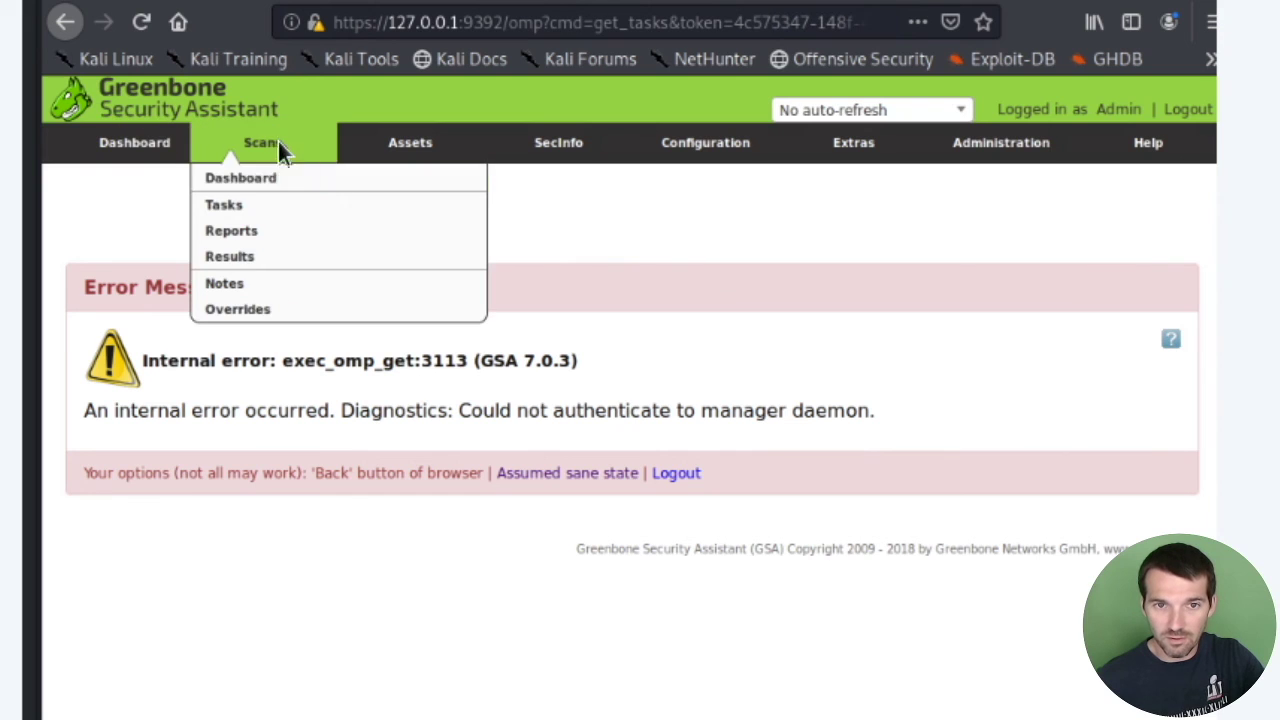
{"action": "left_click", "coordinate": [237, 204]}
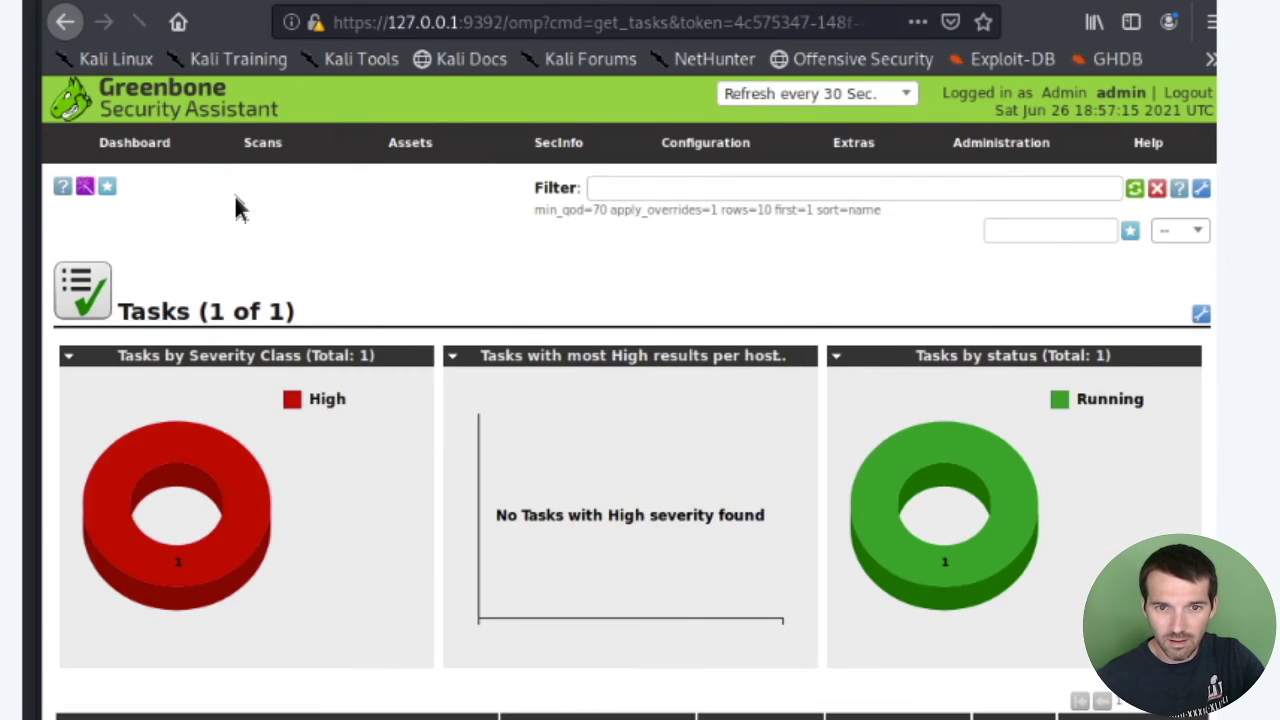
{"action": "scroll", "coordinate": [714, 380], "scroll_direction": "down", "scroll_amount": 3}
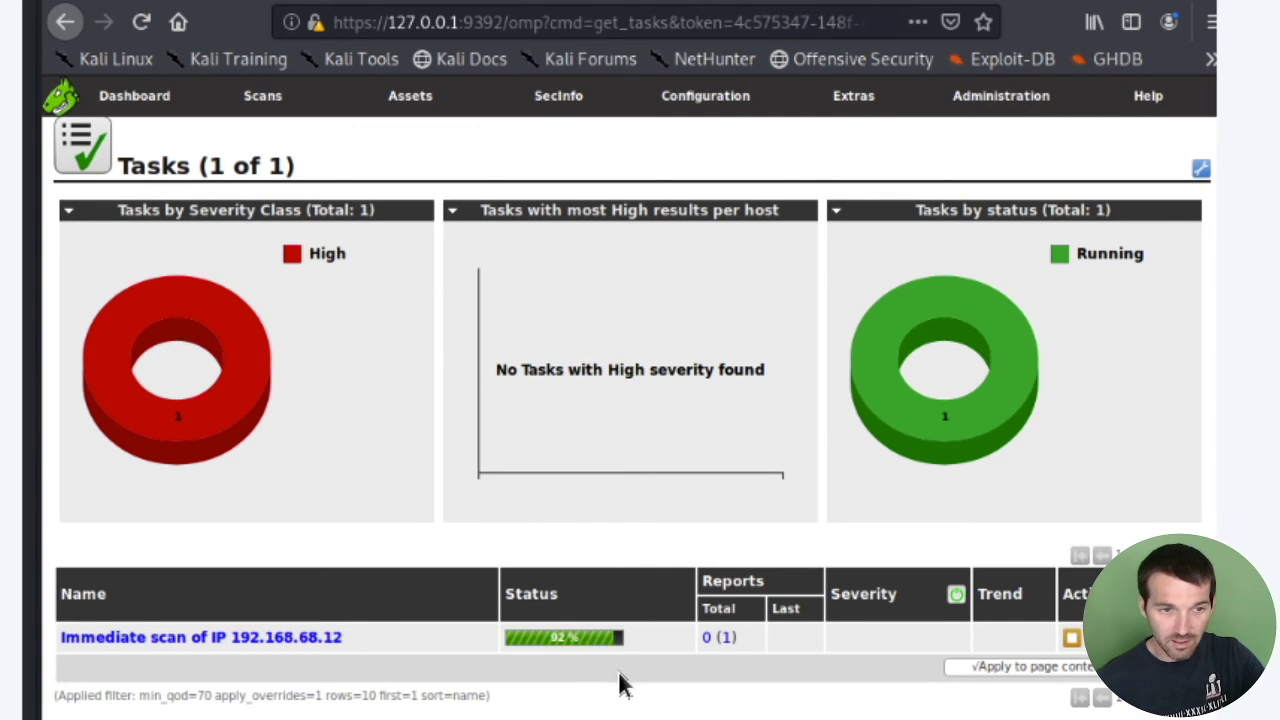
{"action": "mouse_move", "coordinate": [233, 108]}
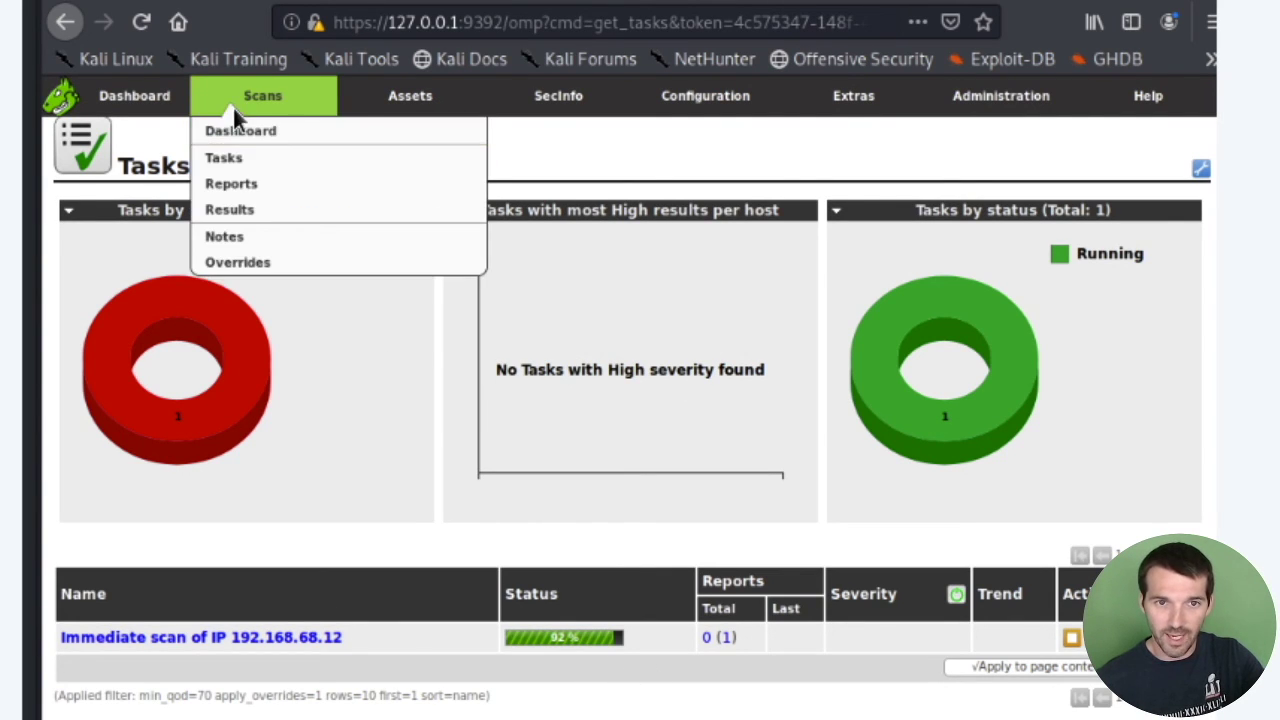
{"action": "left_click", "coordinate": [245, 162]}
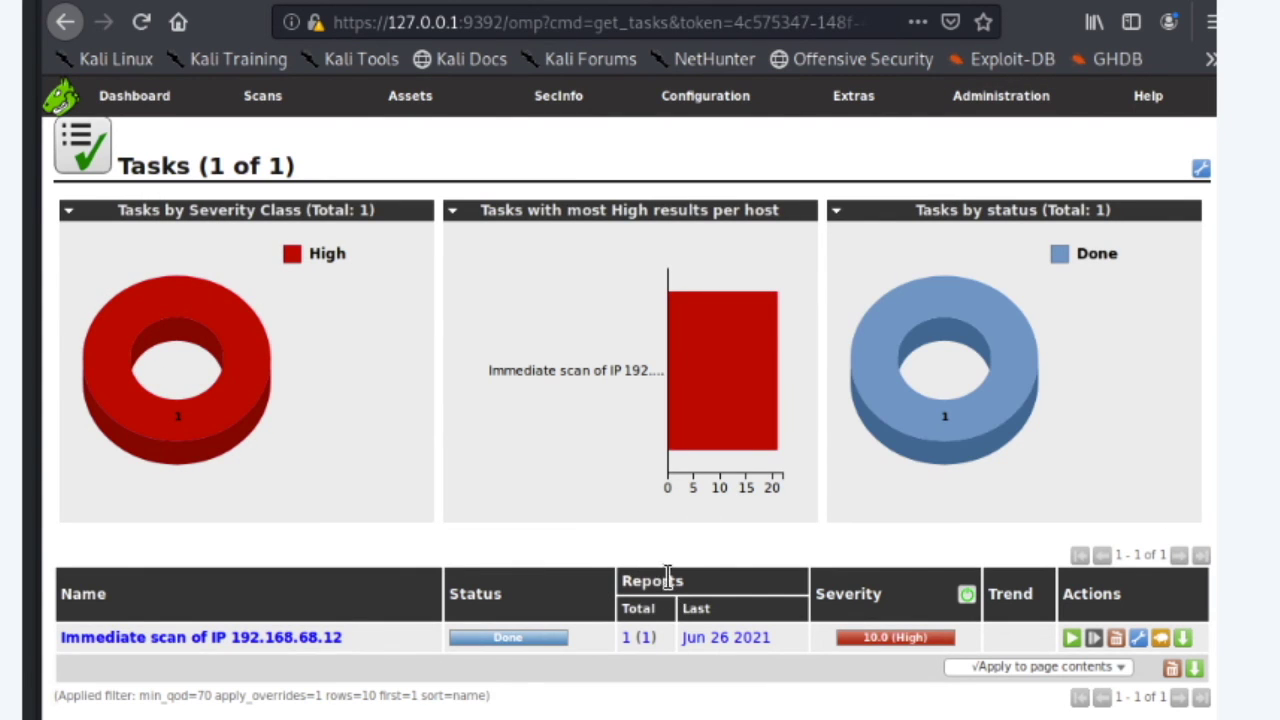
Open the Jun 26 2021 report and review its 102 results, led by 10.0 (High) findings for 192.168.68.12.
{"action": "left_click", "coordinate": [726, 644]}
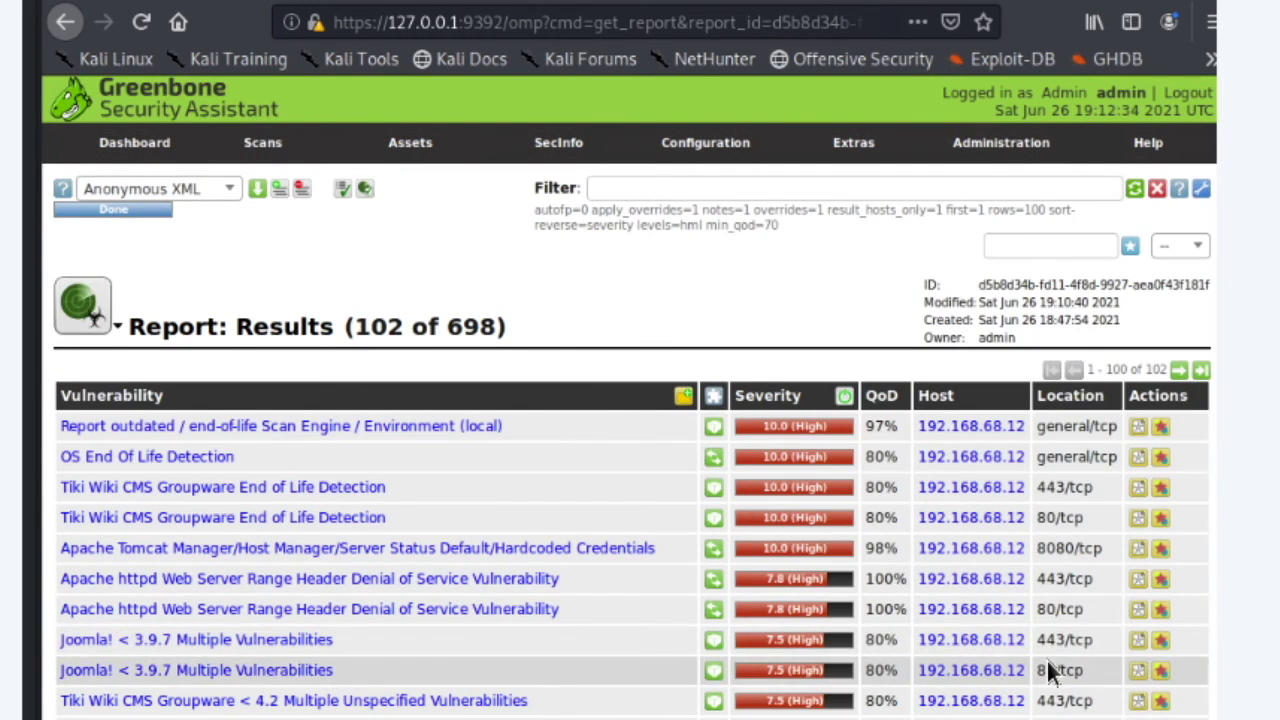
{"action": "scroll", "coordinate": [1046, 665], "scroll_direction": "down", "scroll_amount": 3}
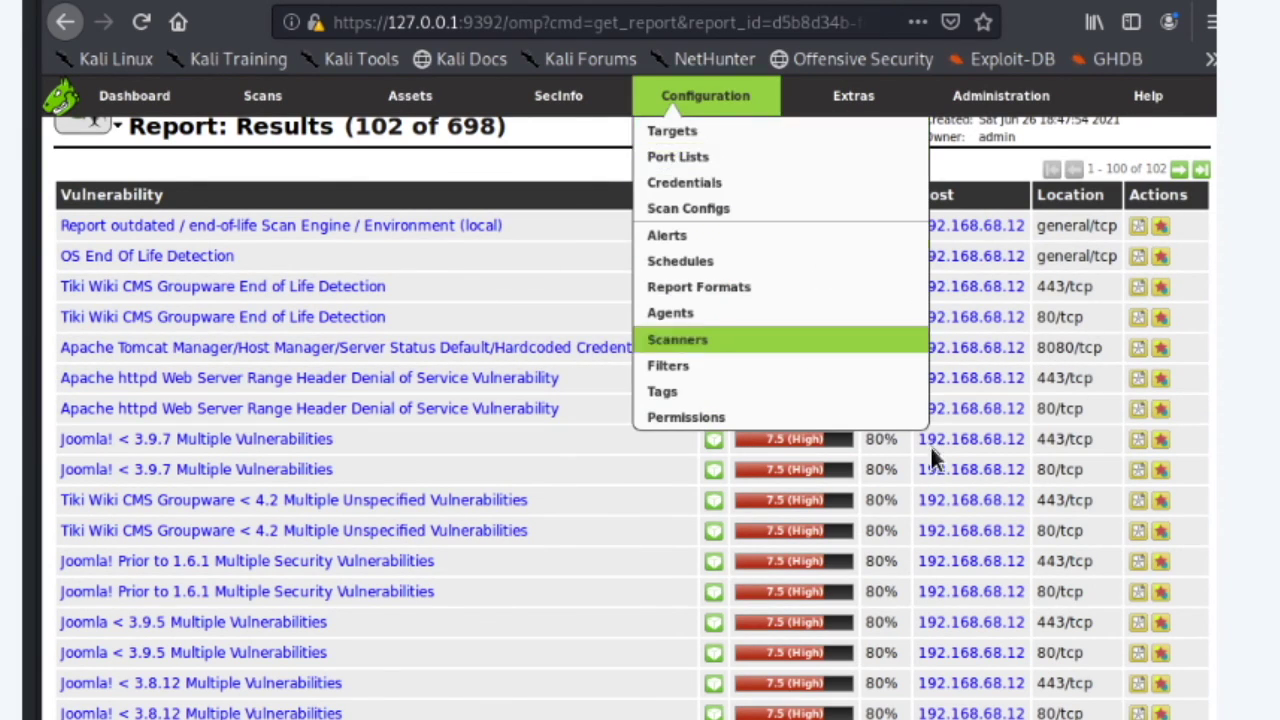
{"action": "scroll", "coordinate": [763, 378], "scroll_direction": "up", "scroll_amount": 4}
{"action": "scroll", "coordinate": [834, 391], "scroll_direction": "down", "scroll_amount": 2}
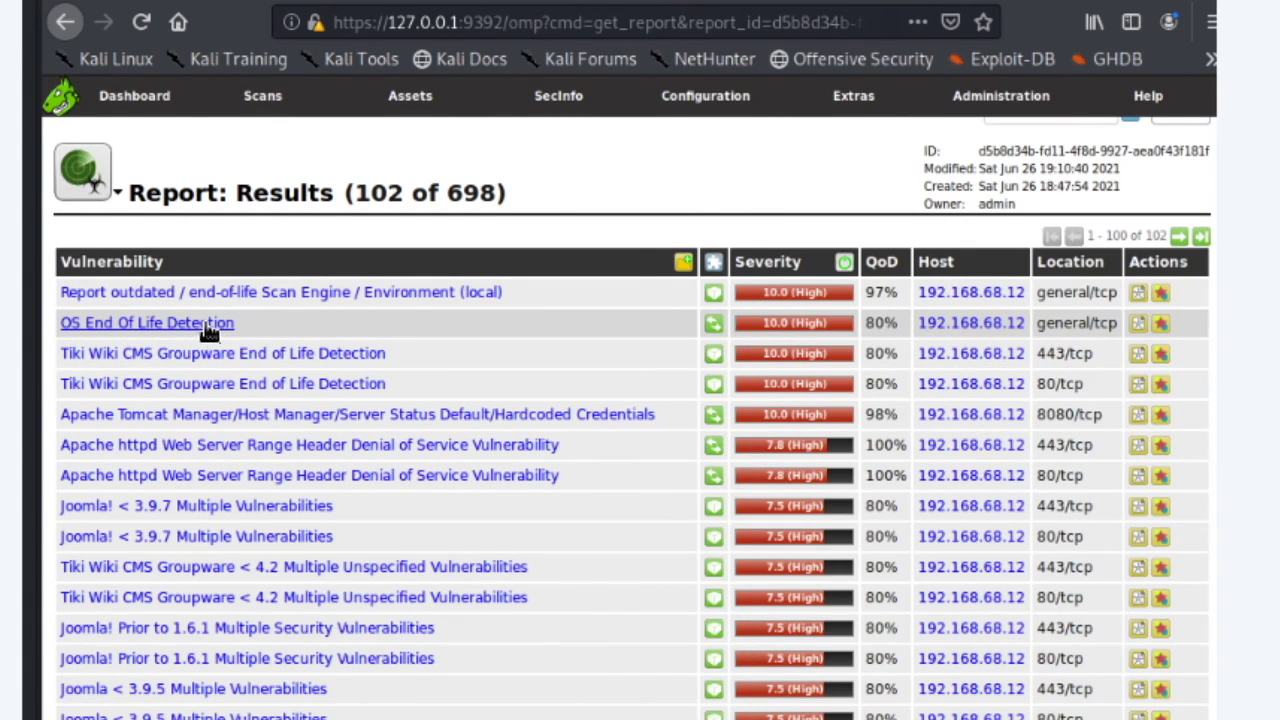
{"action": "scroll", "coordinate": [490, 355], "scroll_direction": "down", "scroll_amount": 3}
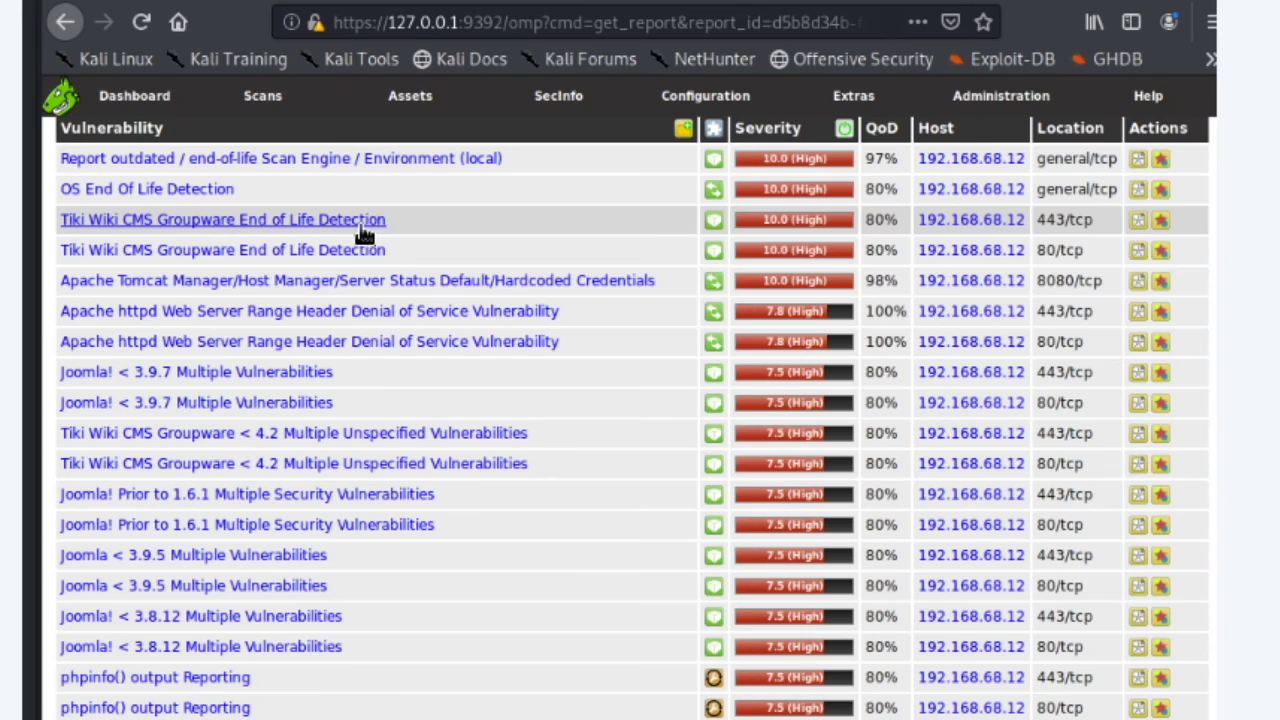
{"action": "scroll", "coordinate": [531, 358], "scroll_direction": "up", "scroll_amount": 1}
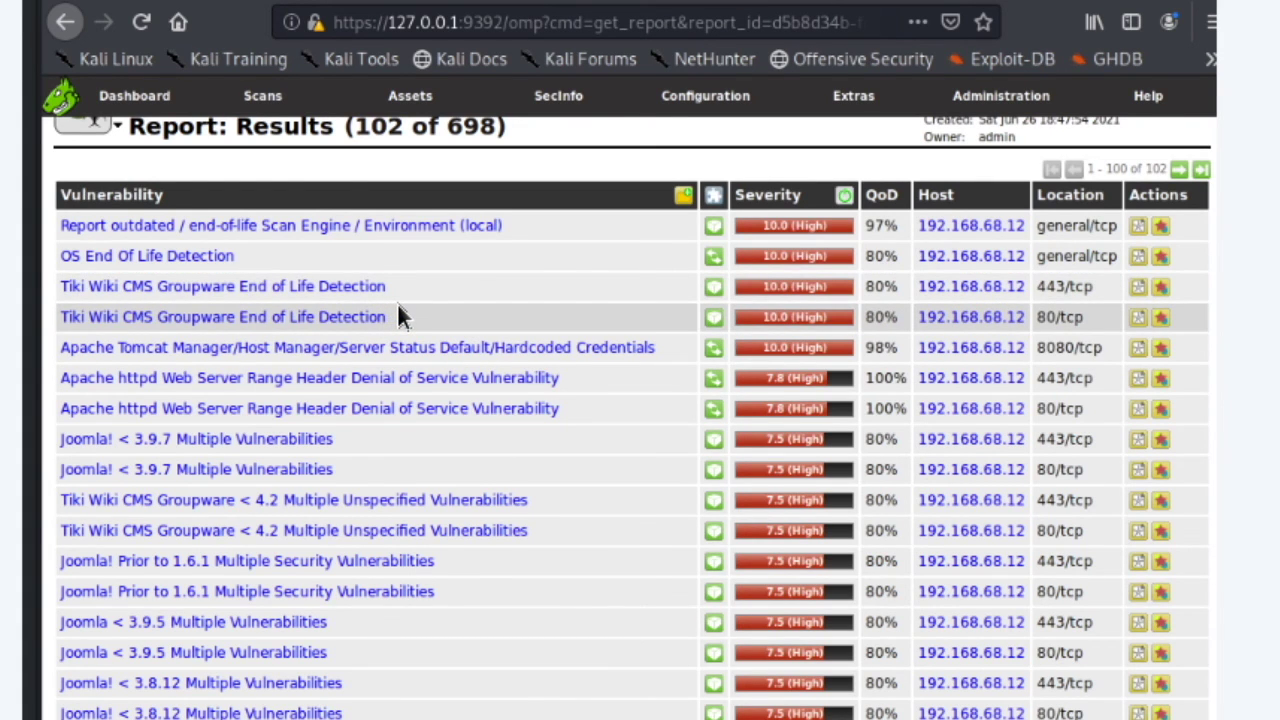
{"action": "scroll", "coordinate": [443, 349], "scroll_direction": "up", "scroll_amount": 3}
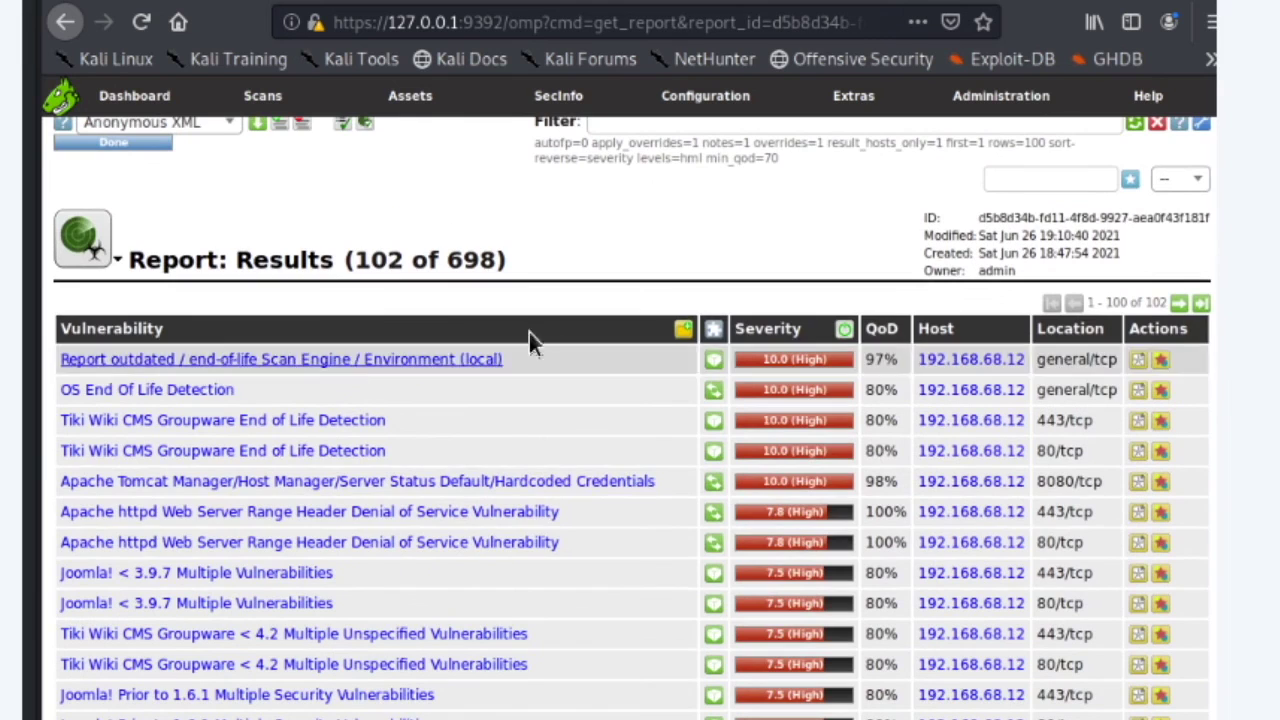
{"action": "scroll", "coordinate": [530, 372], "scroll_direction": "down", "scroll_amount": 3}
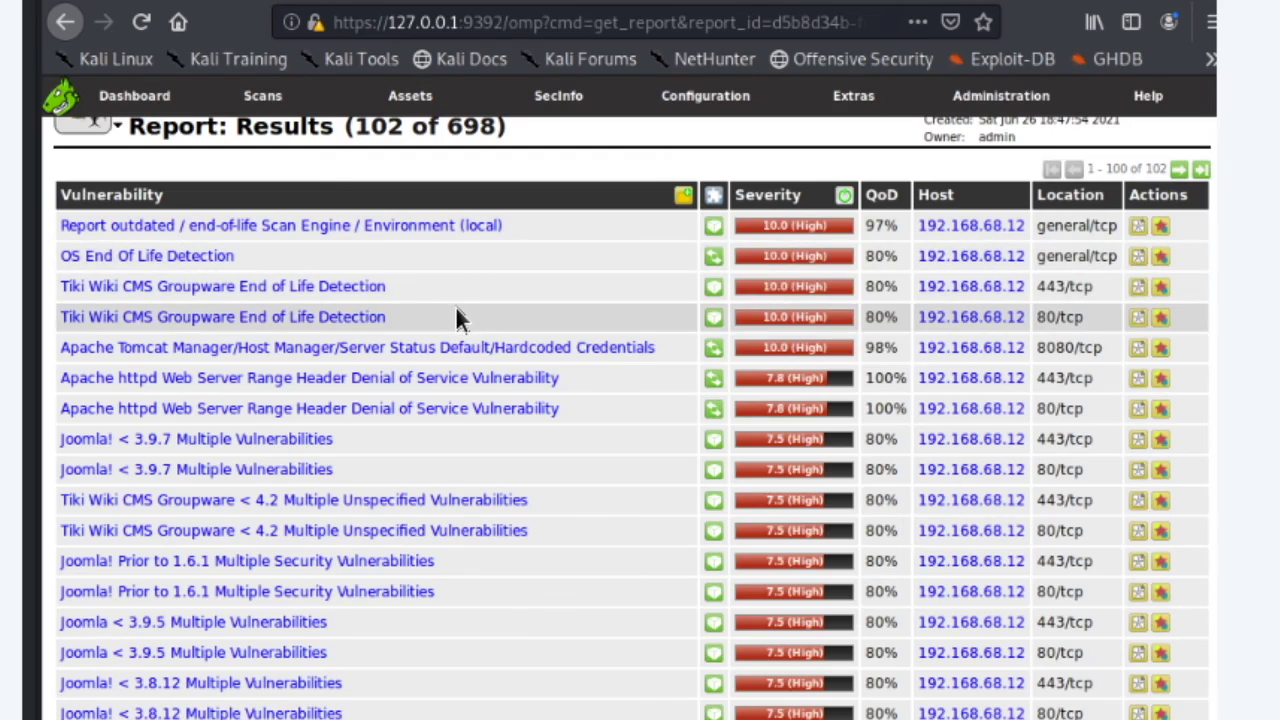
{"action": "scroll", "coordinate": [458, 314], "scroll_direction": "down", "scroll_amount": 5}
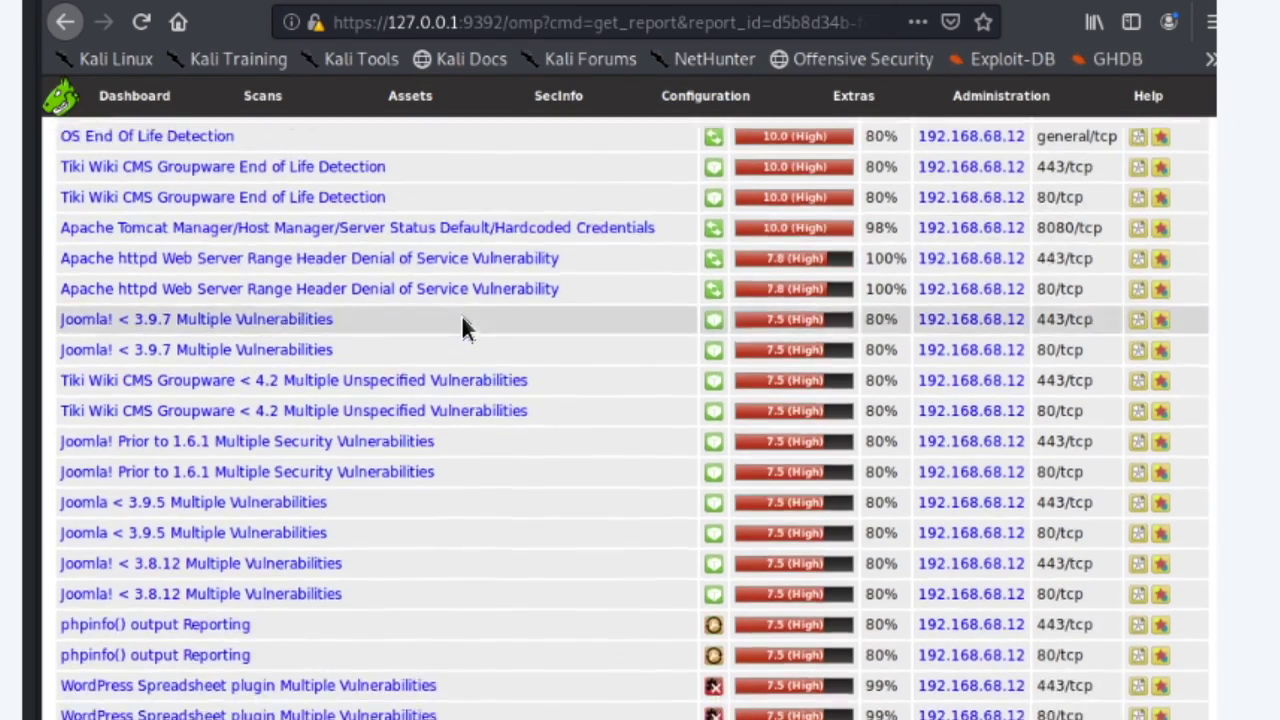
{"action": "scroll", "coordinate": [474, 325], "scroll_direction": "up", "scroll_amount": 2}
{"action": "scroll", "coordinate": [474, 325], "scroll_direction": "up", "scroll_amount": 4}
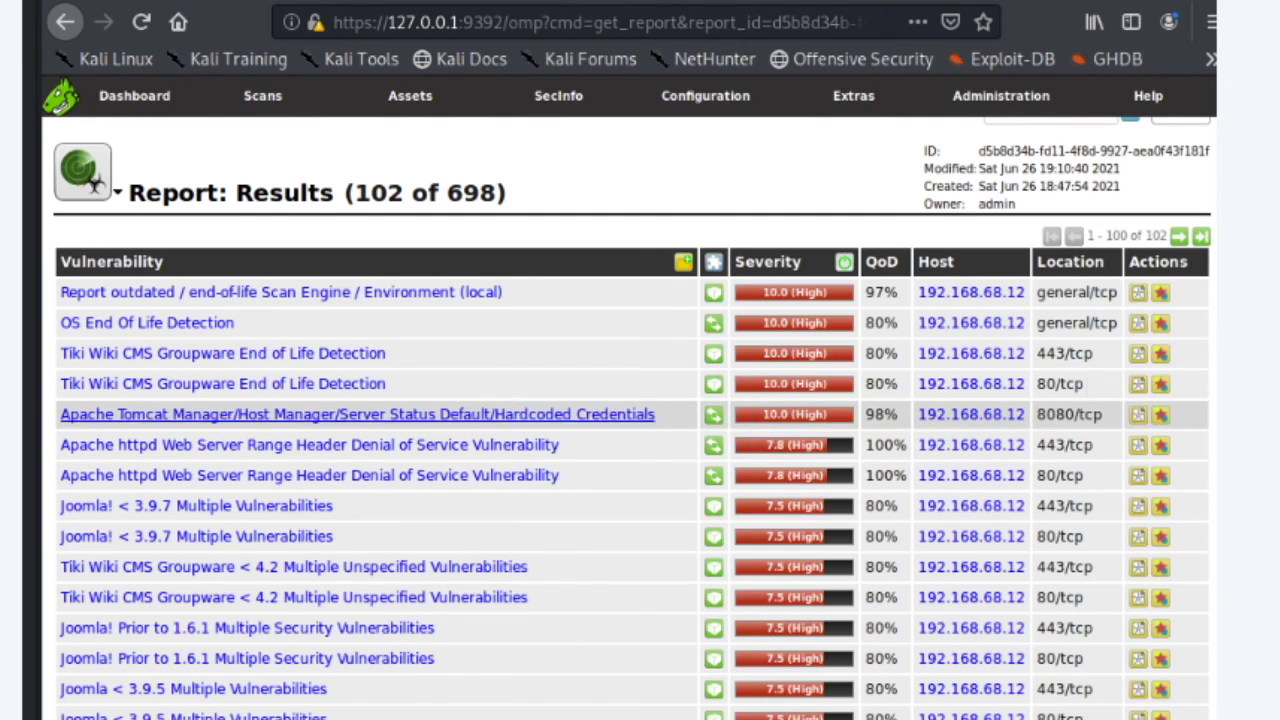
{"action": "scroll", "coordinate": [1054, 491], "scroll_direction": "down", "scroll_amount": 3}
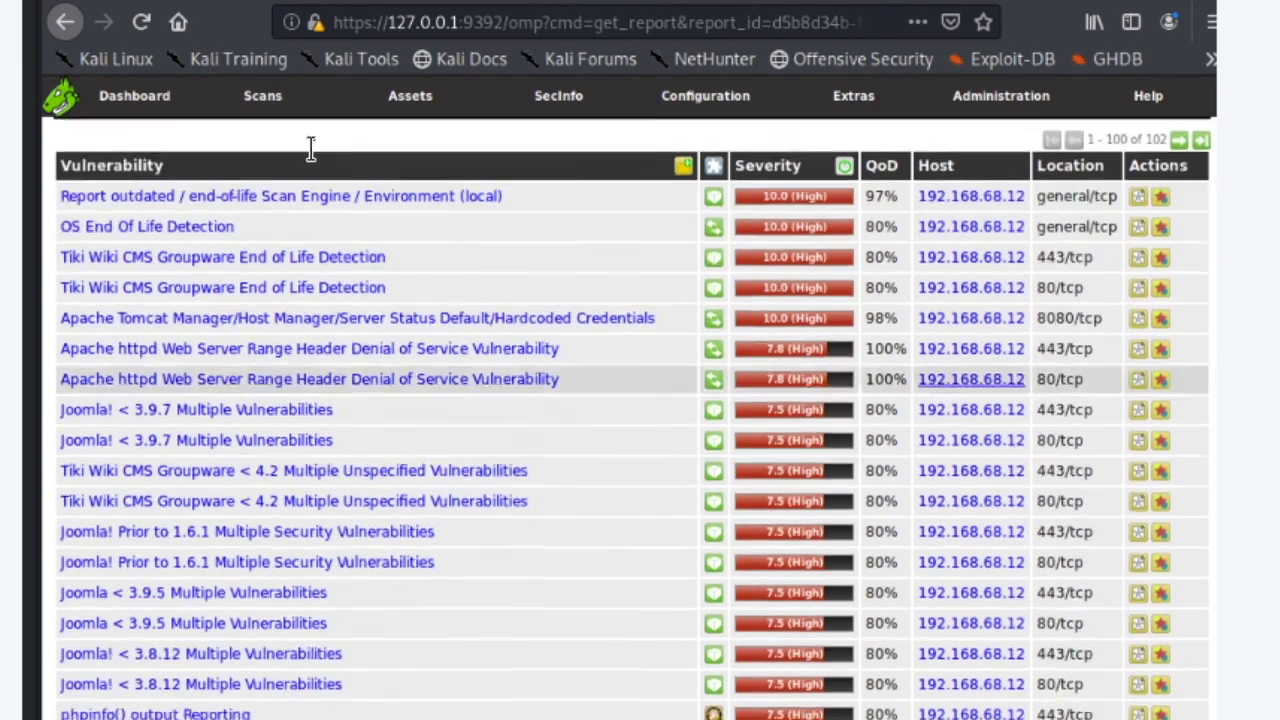
{"action": "scroll", "coordinate": [895, 448], "scroll_direction": "up", "scroll_amount": 5}
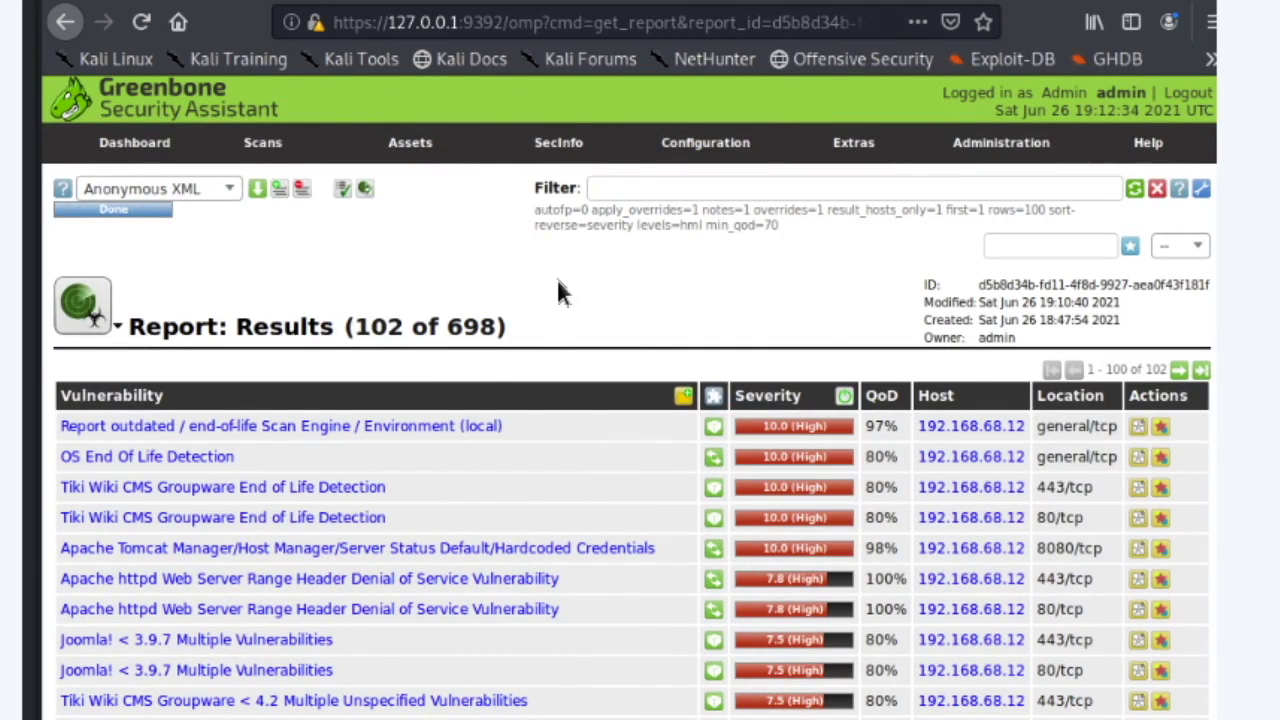